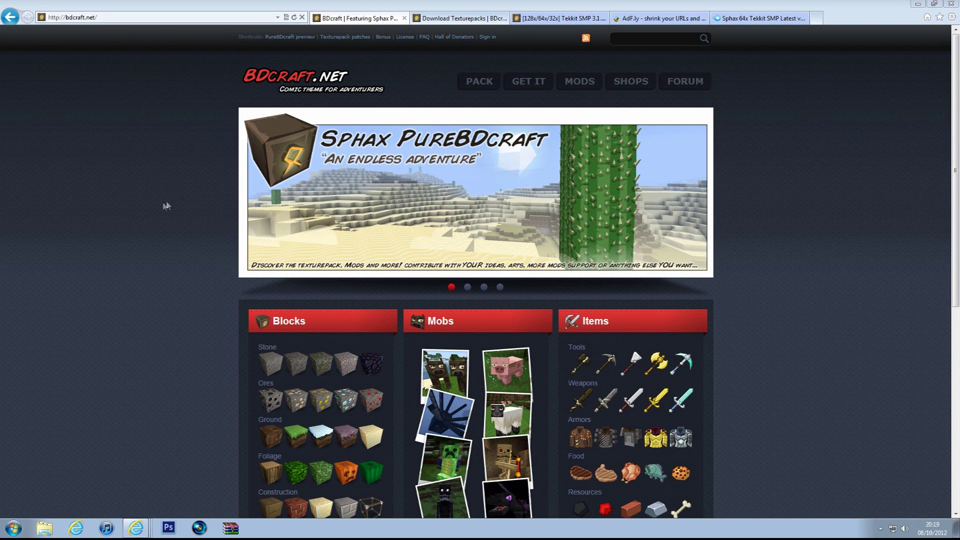
Scroll through the BDcraft home page, then go to the Download Texturepacks tab.
{"action": "scroll", "coordinate": [157, 209], "scroll_direction": "down", "scroll_amount": 3}
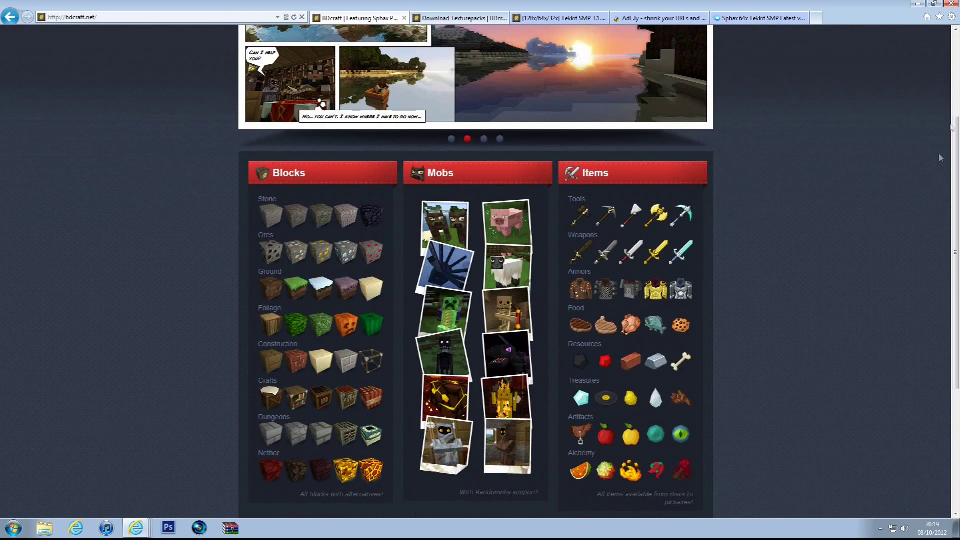
{"action": "scroll", "coordinate": [953, 150], "scroll_direction": "down", "scroll_amount": 1}
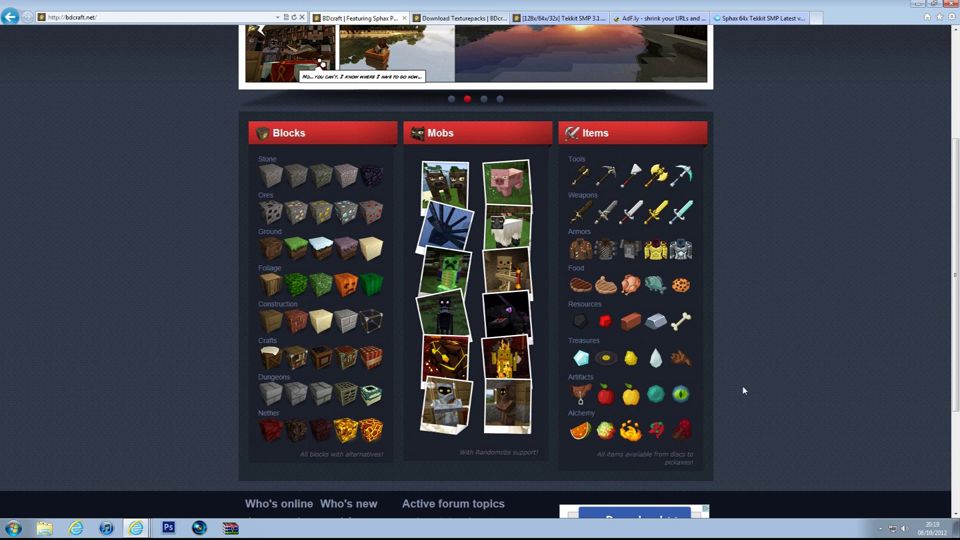
{"action": "scroll", "coordinate": [742, 388], "scroll_direction": "up", "scroll_amount": 3}
{"action": "scroll", "coordinate": [742, 388], "scroll_direction": "down", "scroll_amount": 5}
{"action": "scroll", "coordinate": [742, 388], "scroll_direction": "up", "scroll_amount": 4}
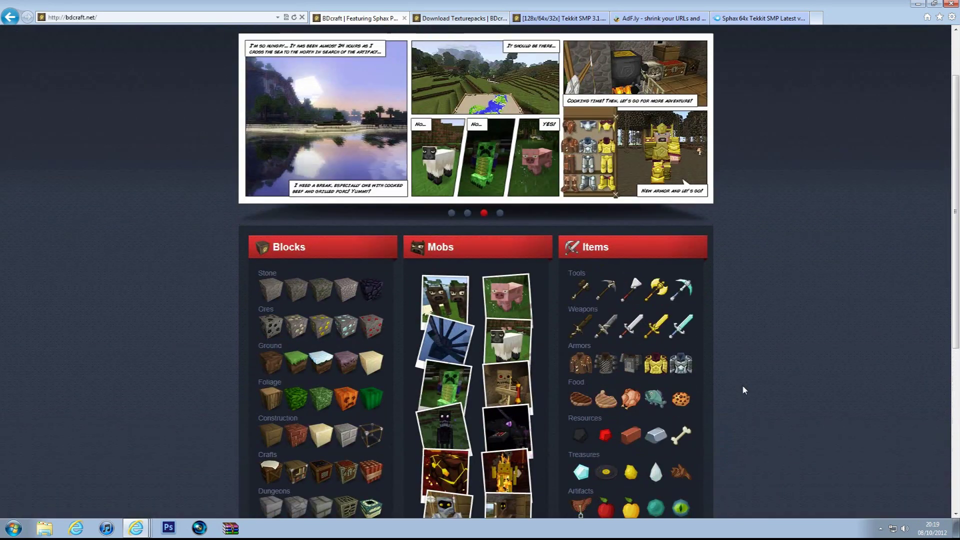
{"action": "scroll", "coordinate": [742, 389], "scroll_direction": "down", "scroll_amount": 2}
{"action": "scroll", "coordinate": [743, 390], "scroll_direction": "up", "scroll_amount": 4}
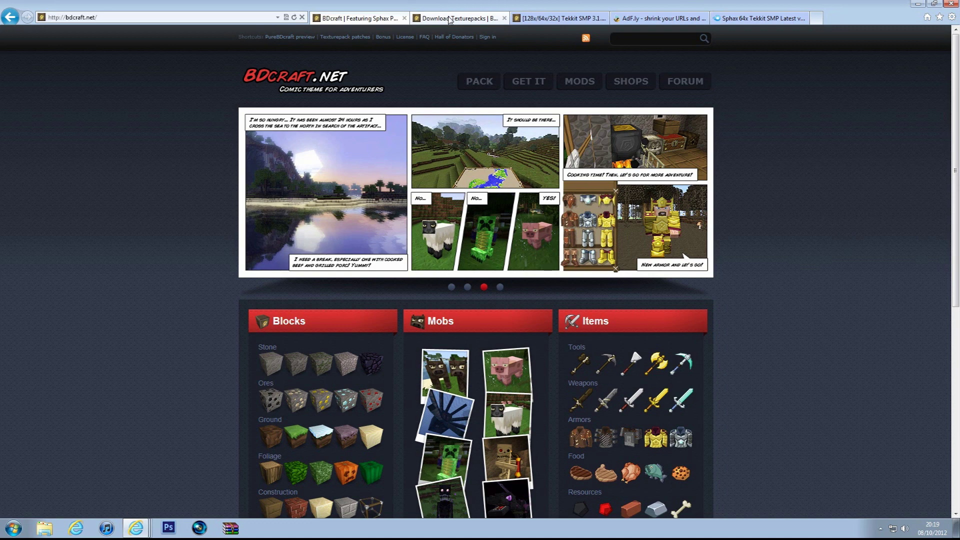
{"action": "left_click", "coordinate": [449, 19]}
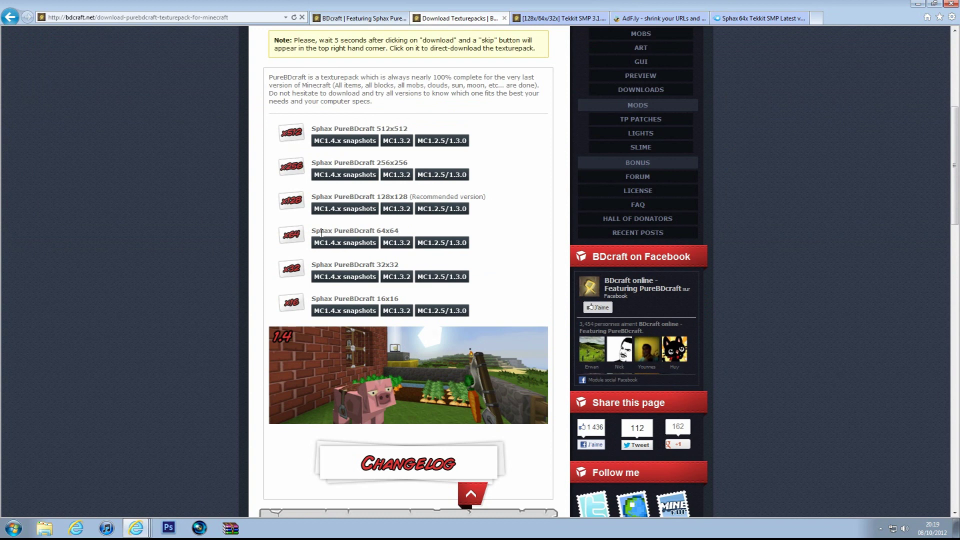
{"action": "left_click_drag", "start_coordinate": [325, 230], "coordinate": [412, 236]}
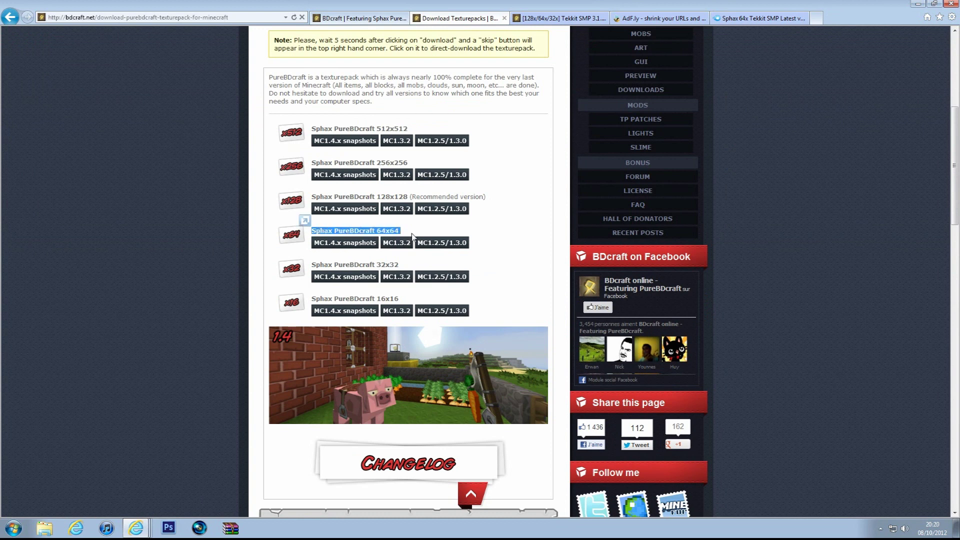
{"action": "left_click", "coordinate": [405, 235]}
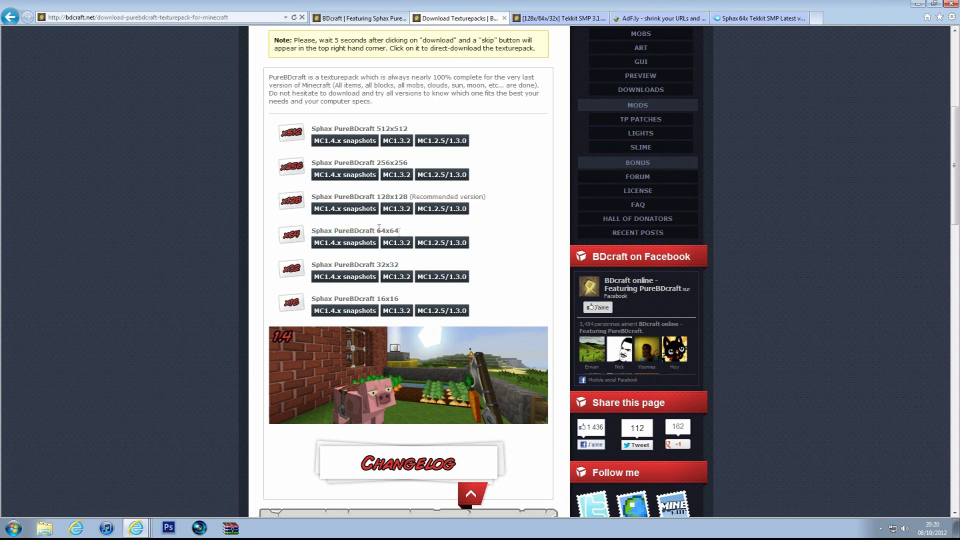
{"action": "left_click_drag", "start_coordinate": [314, 194], "coordinate": [389, 198]}
{"action": "left_click", "coordinate": [393, 198]}
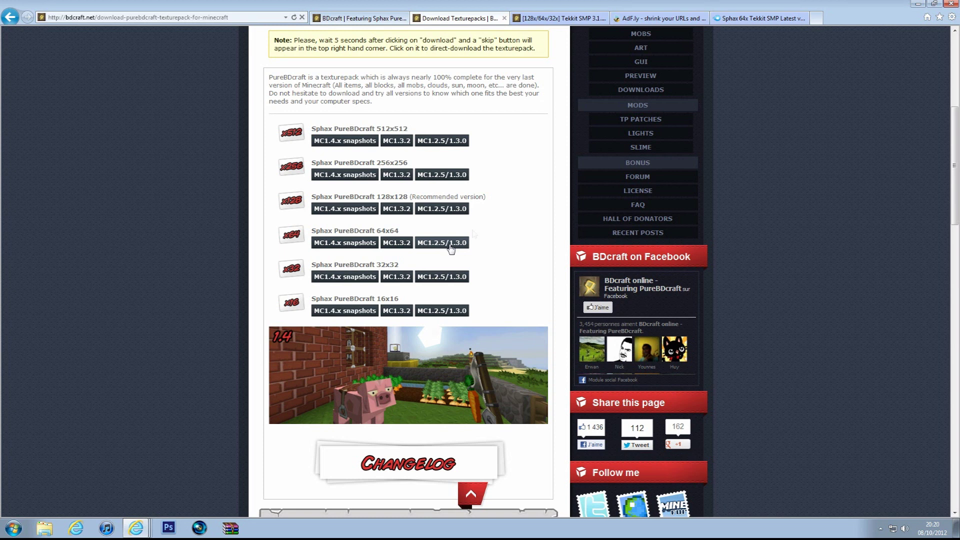
{"action": "left_click", "coordinate": [525, 19]}
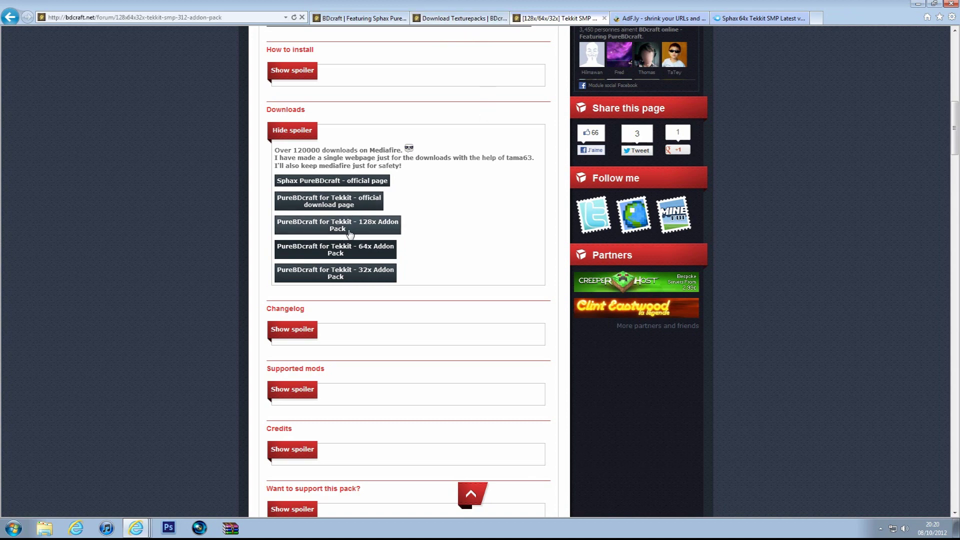
Return to Download Texturepacks and start saving the Sphax PureBDcraft 64x zip download.
{"action": "left_click", "coordinate": [470, 18]}
{"action": "left_click", "coordinate": [560, 19]}
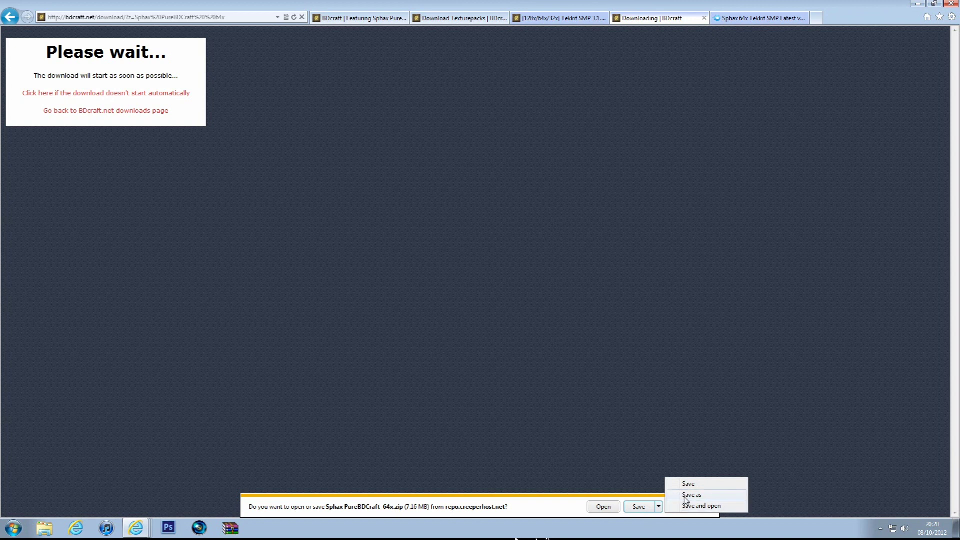
{"action": "left_click", "coordinate": [691, 495]}
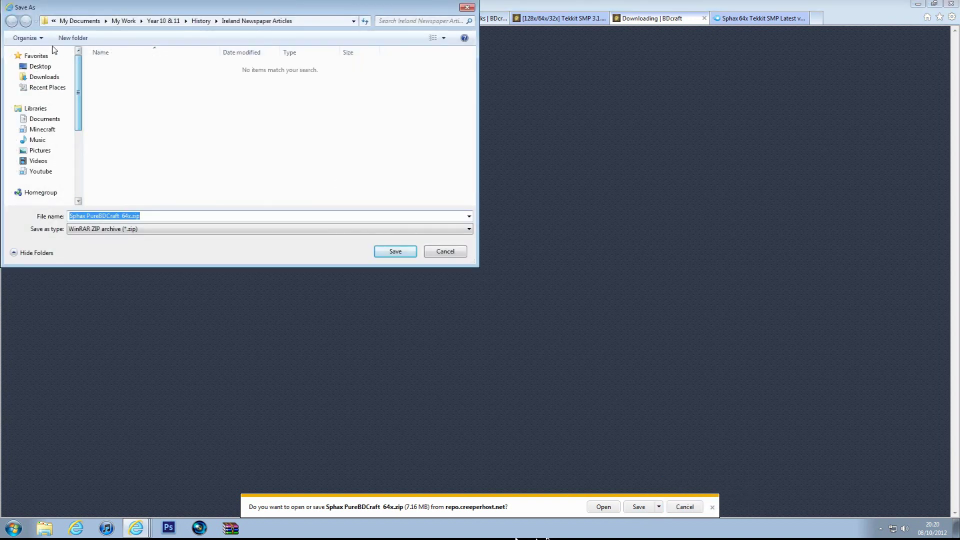
Save Sphax PureBDcraft 64x.zip to the Desktop, then save Tekkit SMP Latest v1.4.zip from MediaFire there too.
{"action": "left_click", "coordinate": [40, 66]}
{"action": "left_click", "coordinate": [395, 251]}
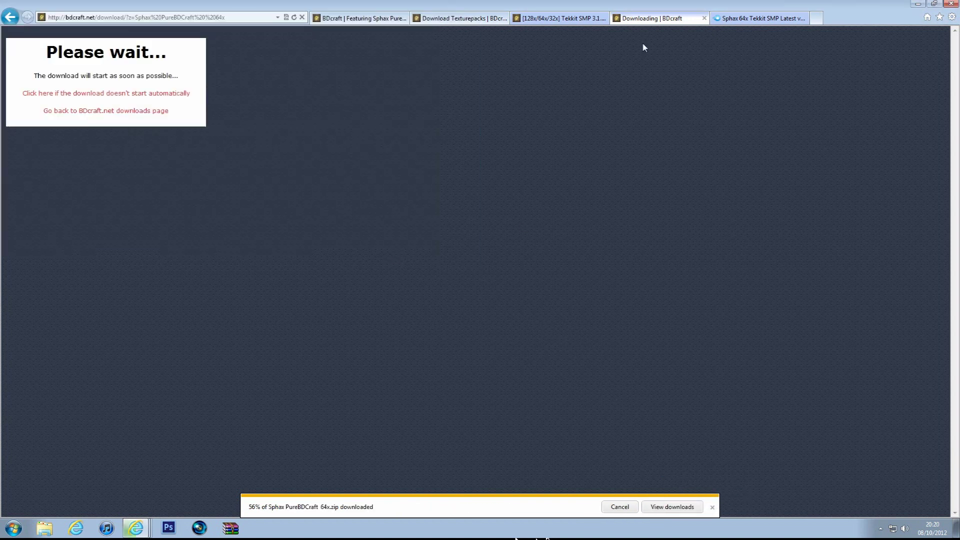
{"action": "left_click", "coordinate": [548, 20]}
{"action": "left_click", "coordinate": [735, 20]}
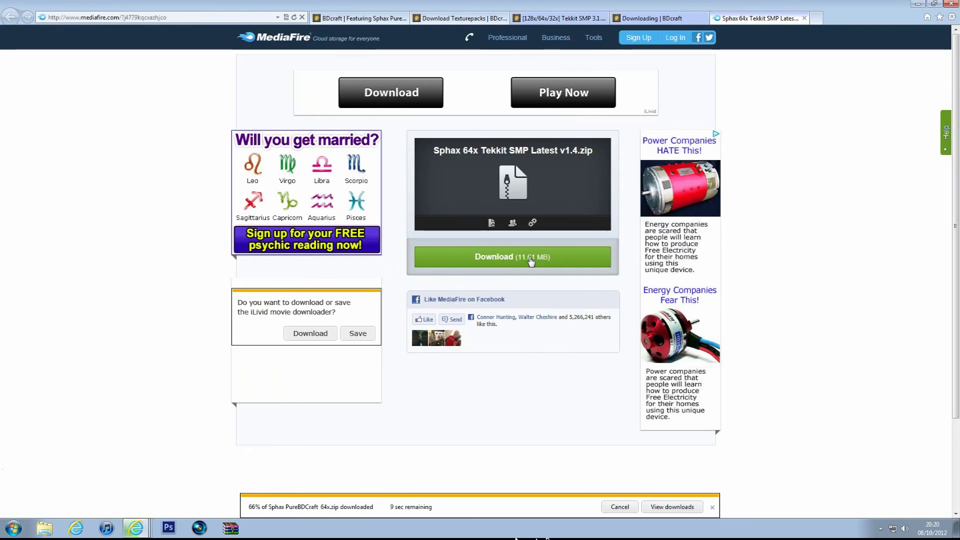
{"action": "right_click", "coordinate": [531, 260]}
{"action": "left_click", "coordinate": [566, 276]}
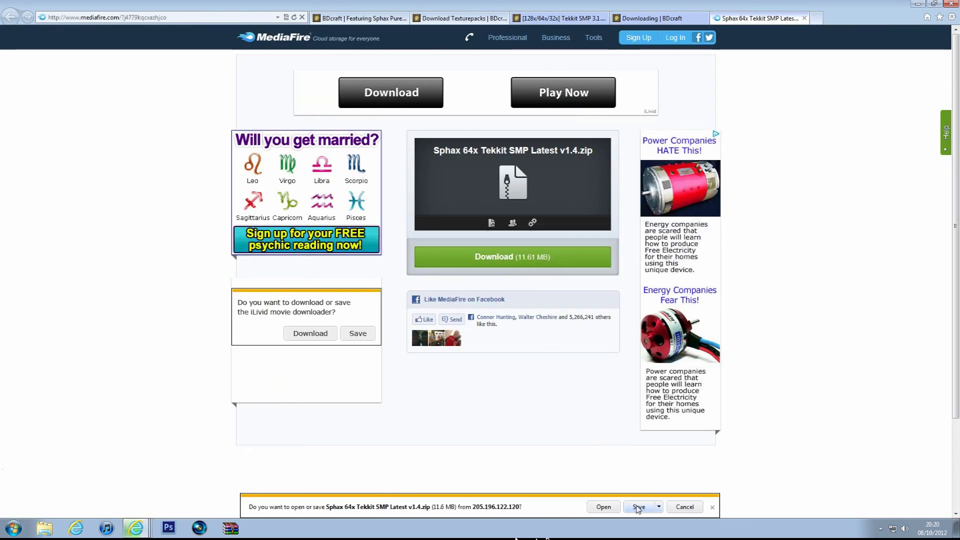
{"action": "left_click", "coordinate": [658, 507]}
{"action": "left_click", "coordinate": [672, 492]}
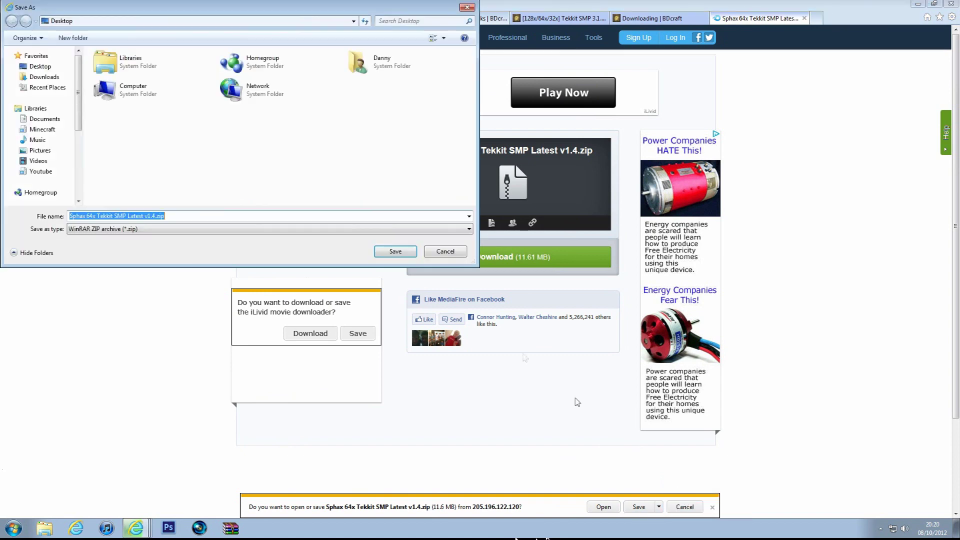
{"action": "left_click", "coordinate": [389, 250]}
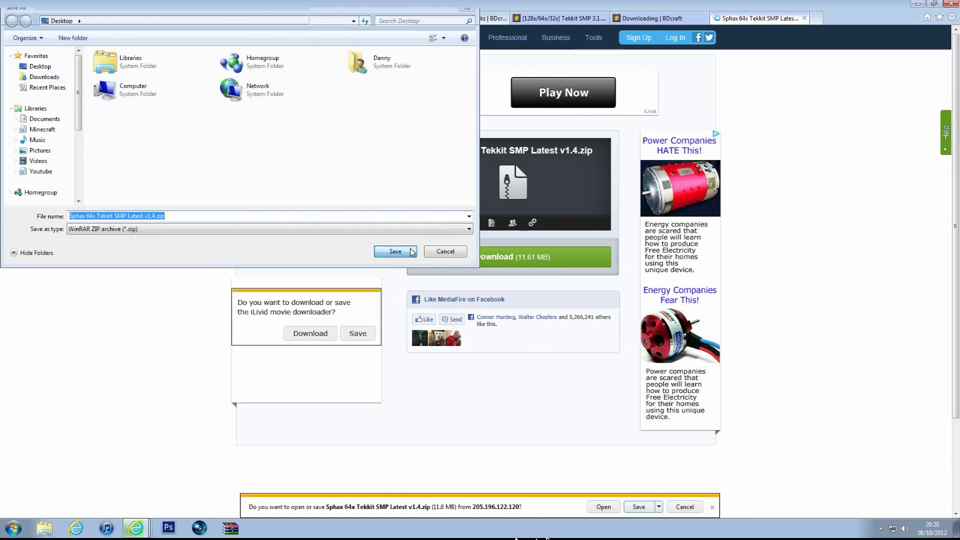
{"action": "left_click", "coordinate": [918, 4]}
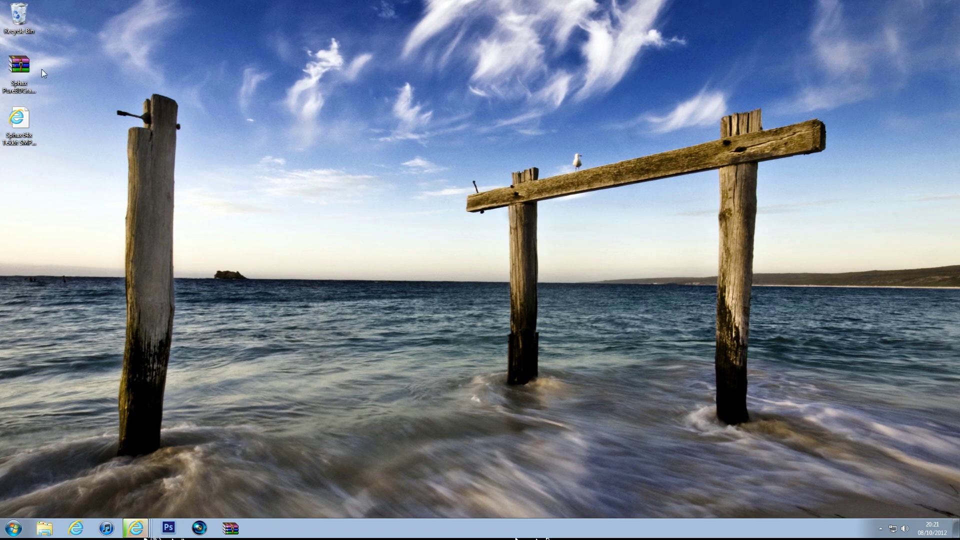
Move both downloaded zips to mid-desktop and open Sphax PureBDcraft 64x.zip in WinRAR.
{"action": "left_click", "coordinate": [20, 74]}
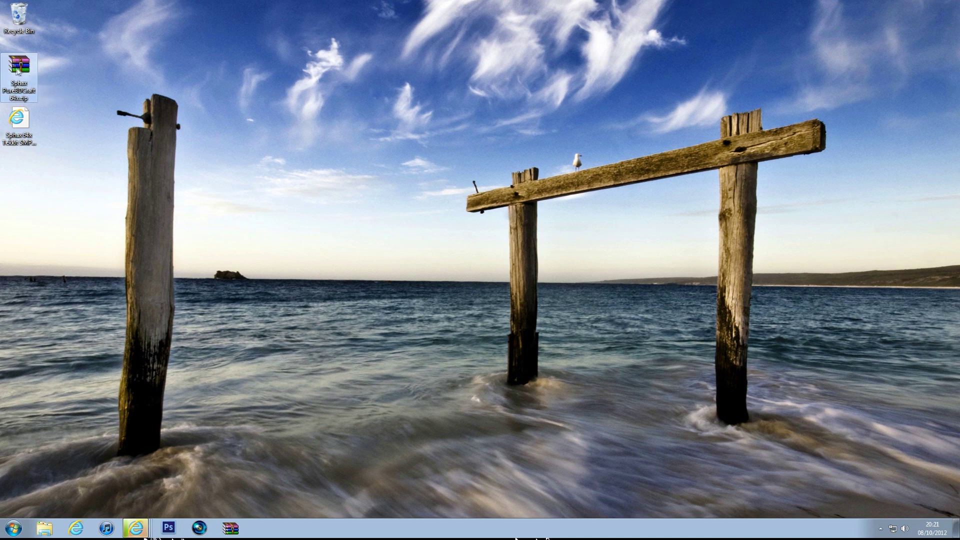
{"action": "left_click_drag", "start_coordinate": [20, 75], "coordinate": [436, 181]}
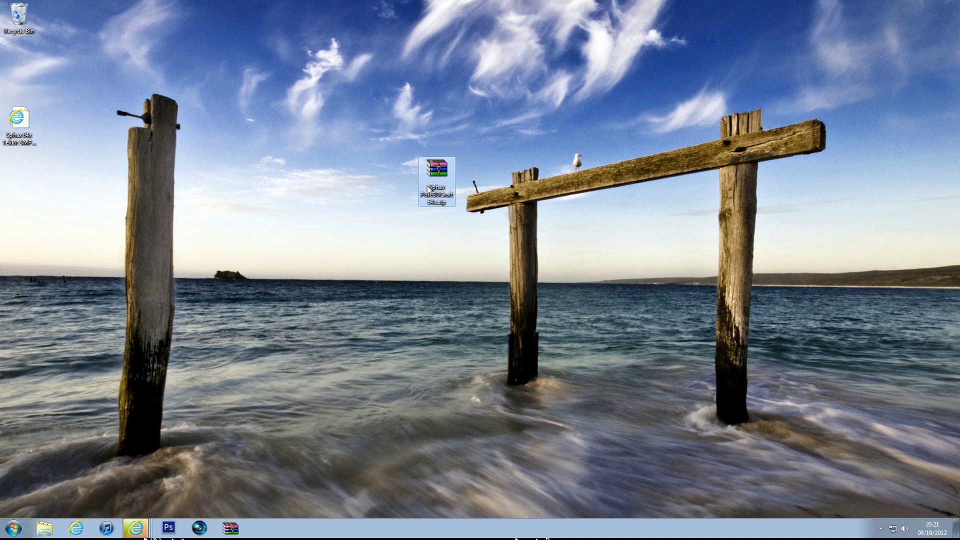
{"action": "left_click_drag", "start_coordinate": [31, 120], "coordinate": [410, 170]}
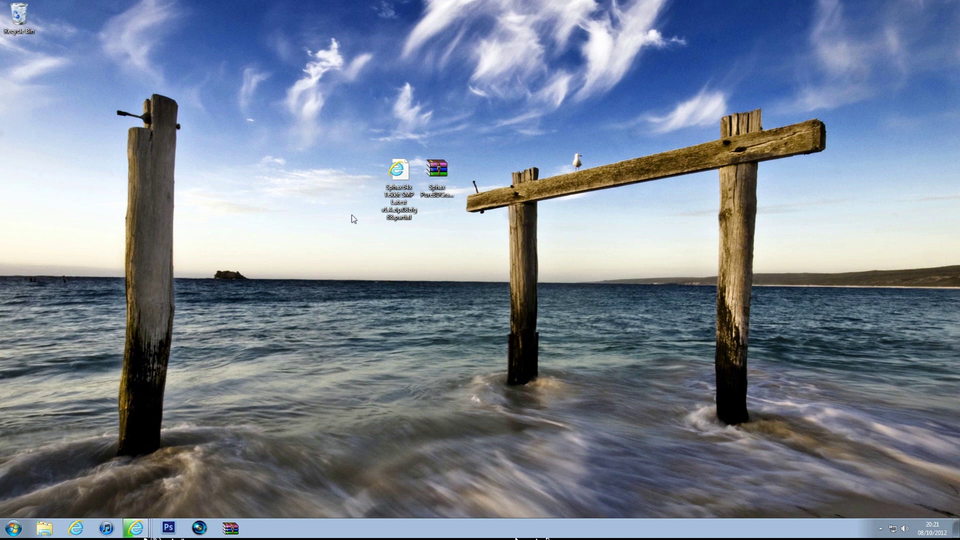
{"action": "double_click", "coordinate": [436, 170]}
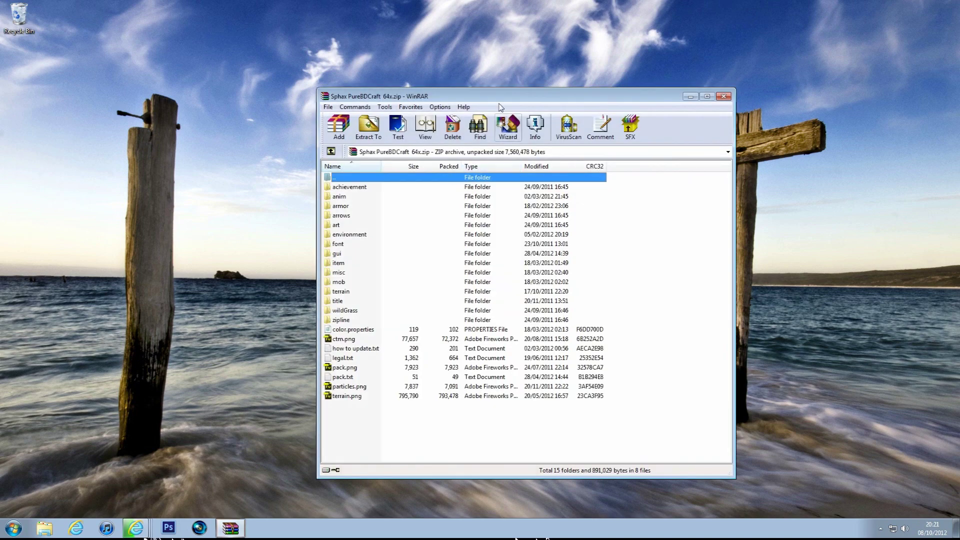
{"action": "left_click_drag", "start_coordinate": [501, 94], "coordinate": [667, 74]}
{"action": "left_click", "coordinate": [134, 496]}
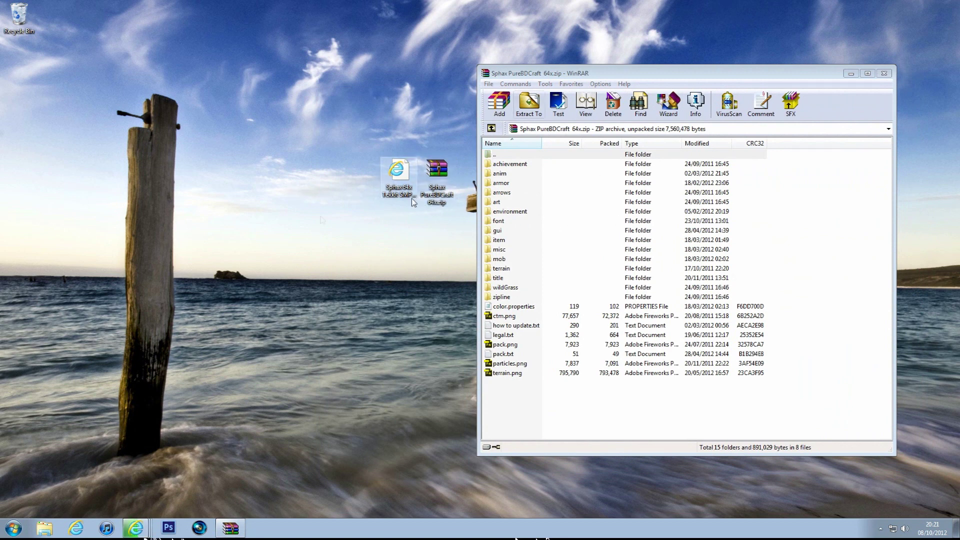
Open the .minecraft\texturepacks folder via %appdata%.
{"action": "left_click", "coordinate": [12, 529]}
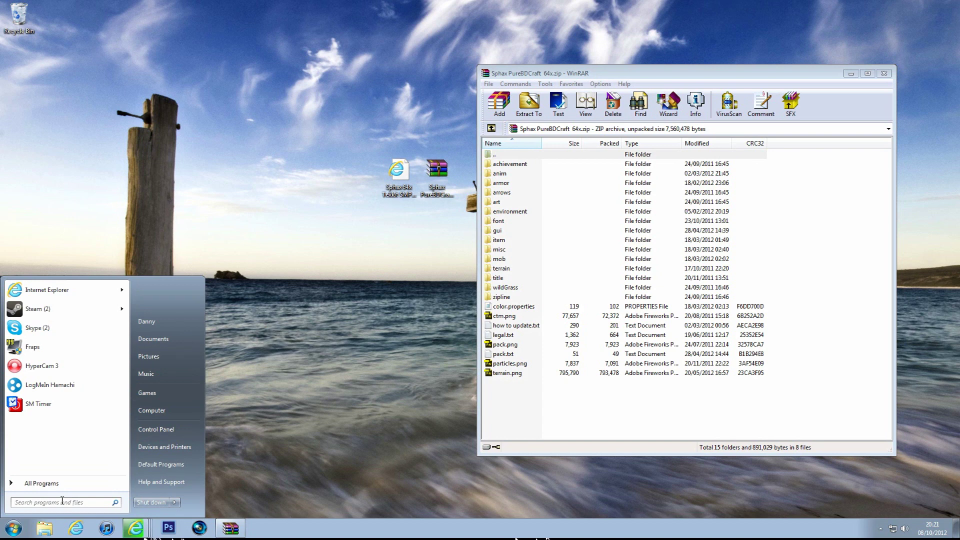
{"action": "type", "text": "%"}
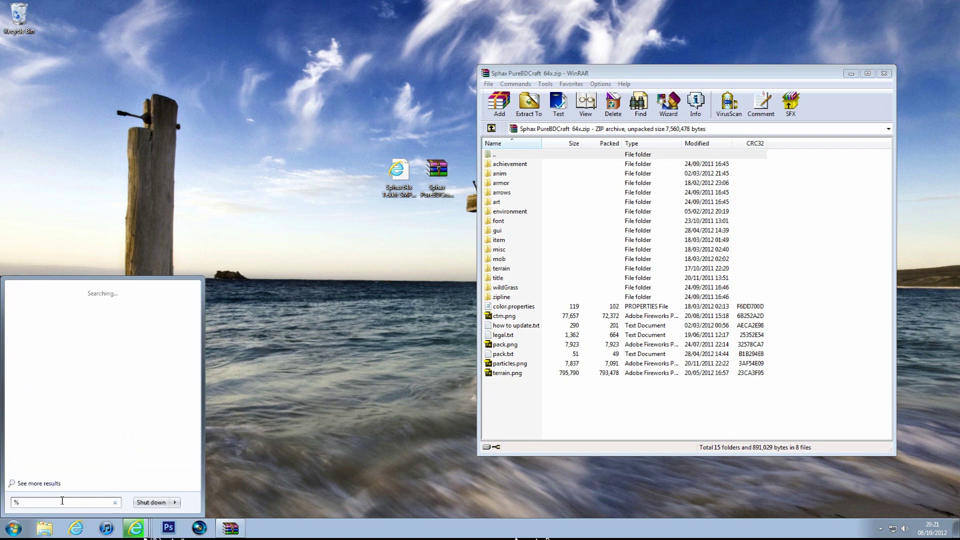
{"action": "type", "text": "appdata%"}
{"action": "key", "text": "Return"}
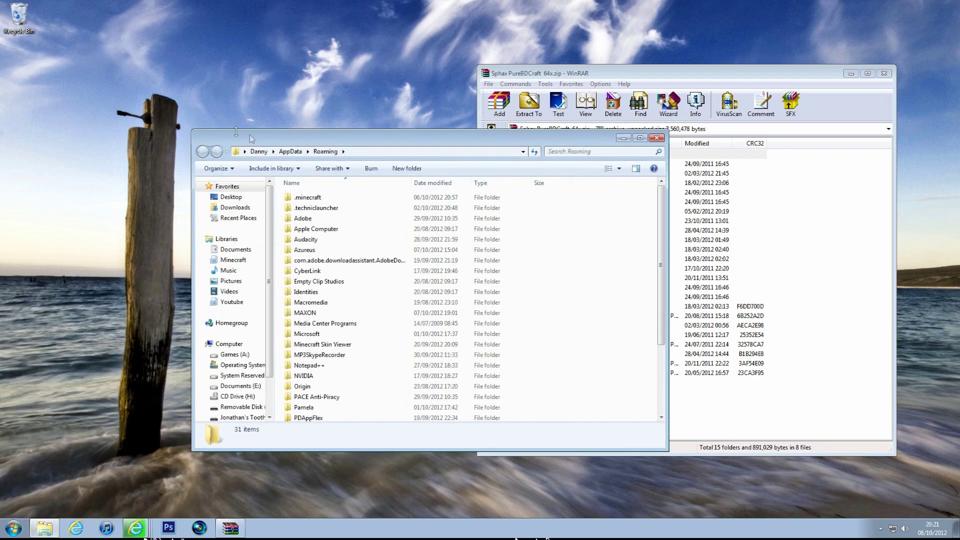
{"action": "left_click_drag", "start_coordinate": [287, 140], "coordinate": [172, 144]}
{"action": "double_click", "coordinate": [191, 203]}
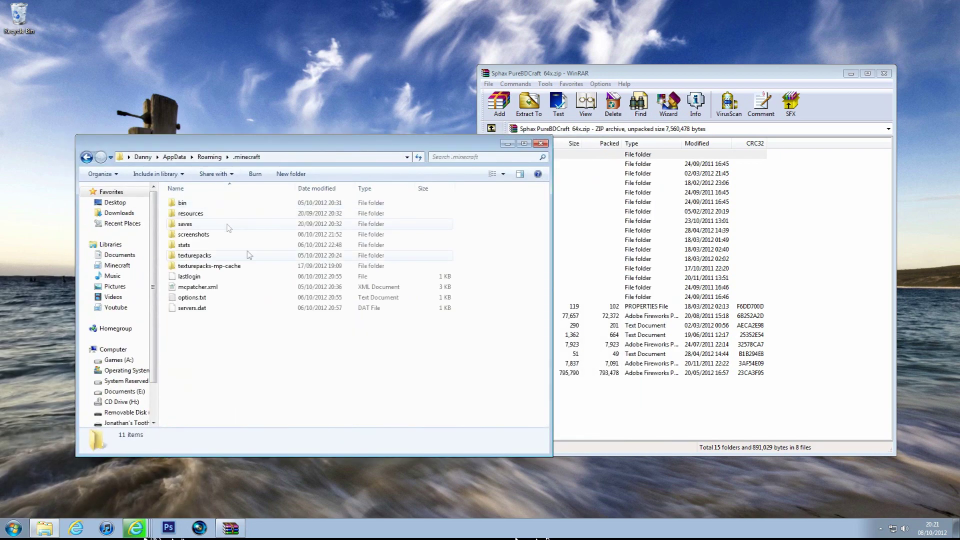
{"action": "double_click", "coordinate": [231, 256]}
Open Sphax 64x Tekkit SMP Latest v1.4.zip from the desktop in a second WinRAR window.
{"action": "left_click_drag", "start_coordinate": [270, 149], "coordinate": [237, 236]}
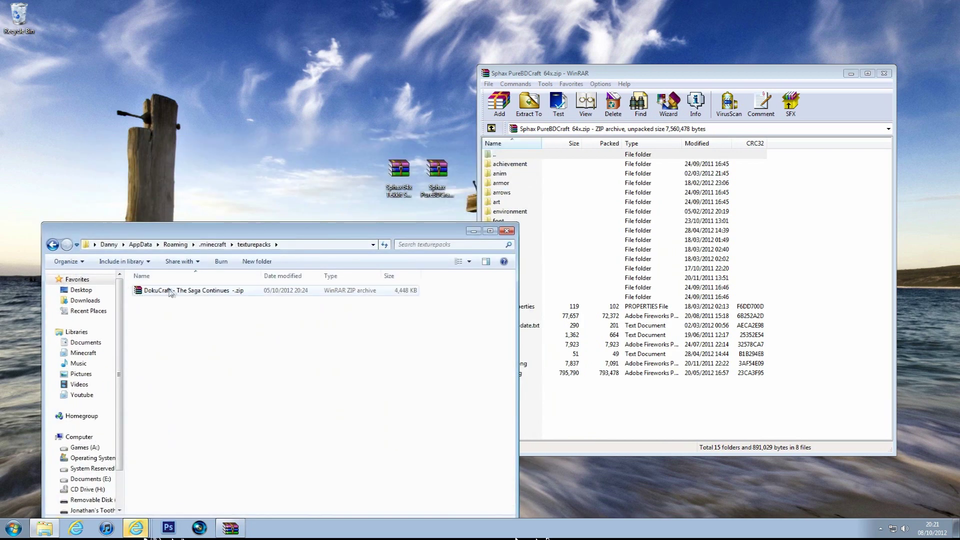
{"action": "left_click_drag", "start_coordinate": [368, 234], "coordinate": [352, 225]}
{"action": "double_click", "coordinate": [399, 170]}
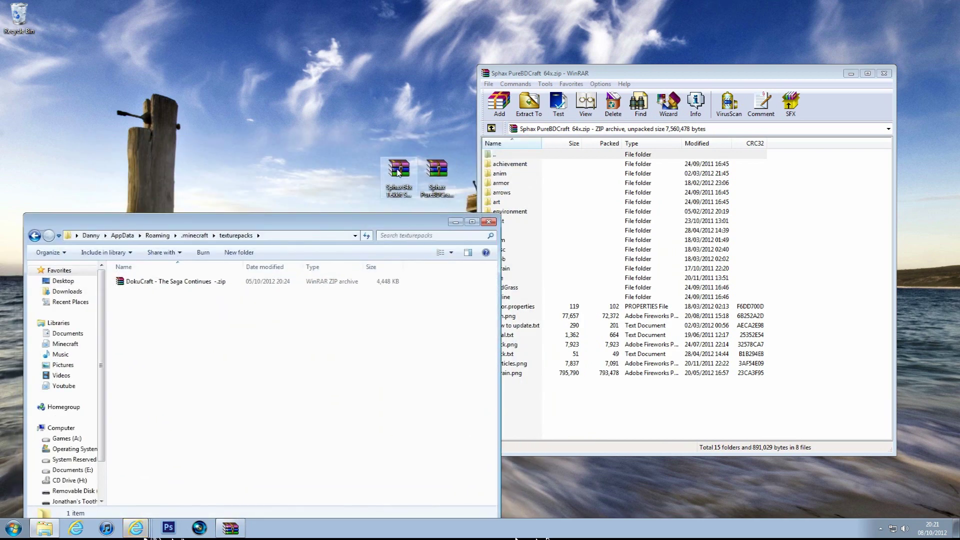
{"action": "left_click_drag", "start_coordinate": [467, 103], "coordinate": [191, 58]}
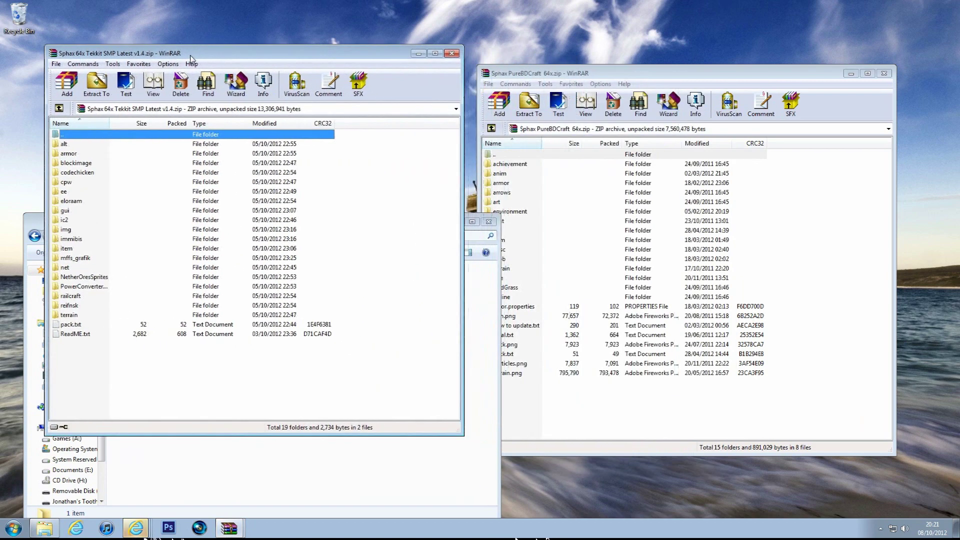
Add every file from the Tekkit archive into Sphax PureBDcraft 64x.zip, then close both archives.
{"action": "left_click_drag", "start_coordinate": [197, 377], "coordinate": [86, 125]}
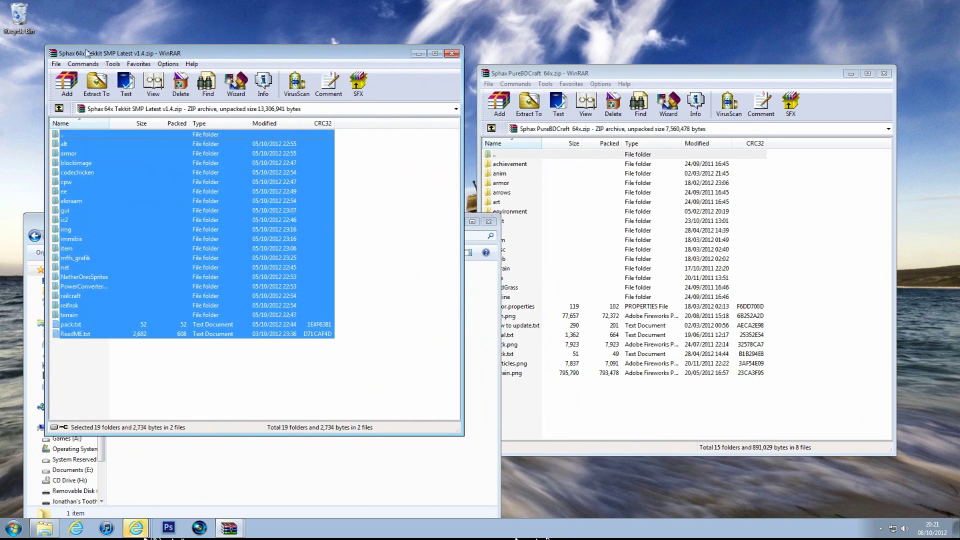
{"action": "left_click_drag", "start_coordinate": [165, 158], "coordinate": [827, 372]}
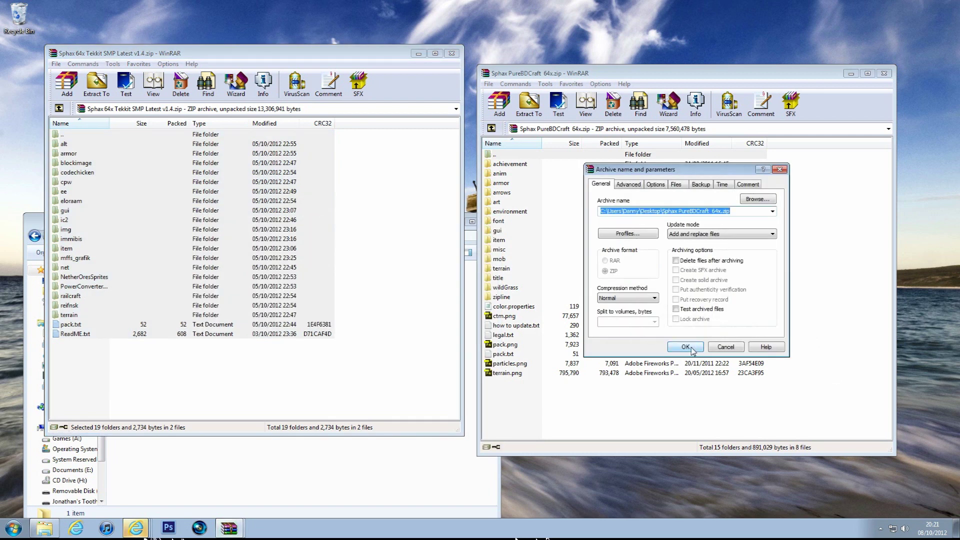
{"action": "left_click", "coordinate": [691, 347]}
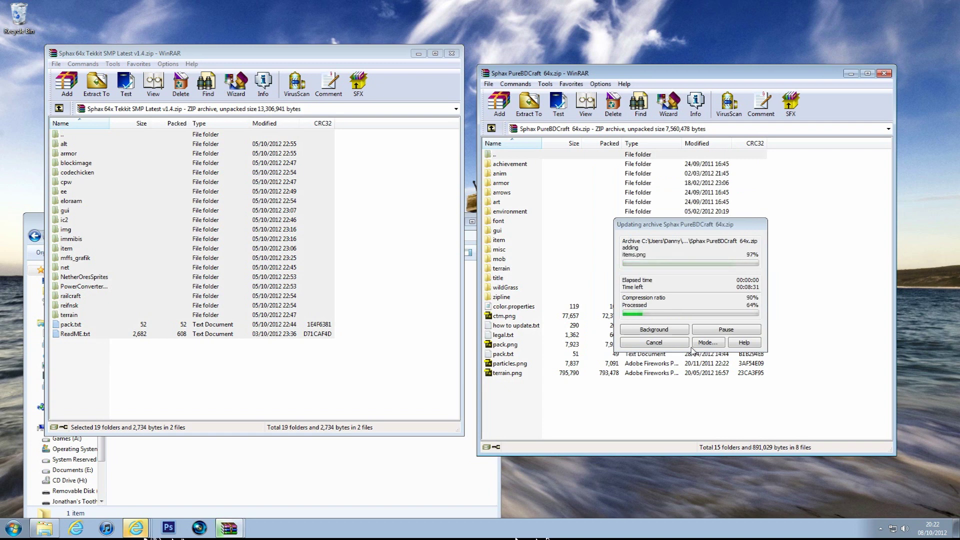
{"action": "left_click", "coordinate": [452, 53]}
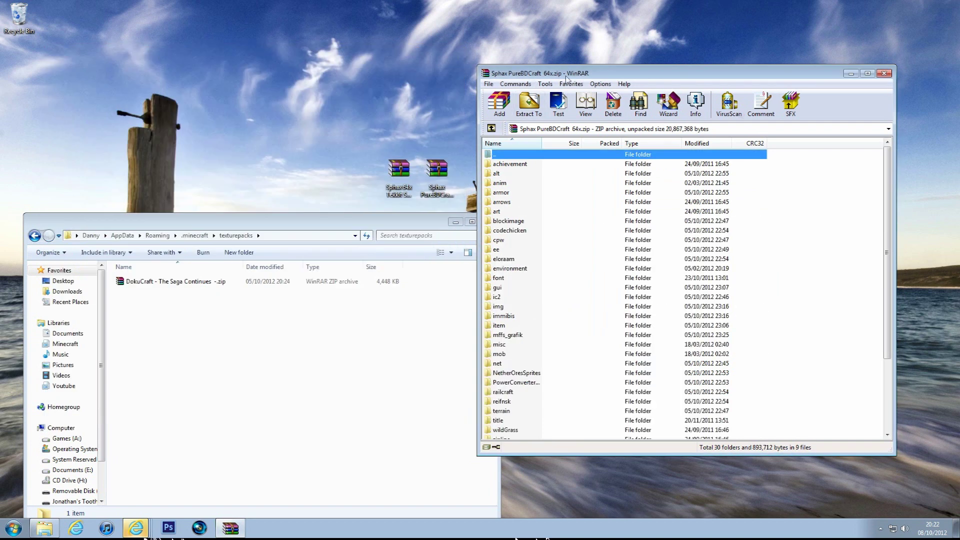
{"action": "left_click", "coordinate": [884, 73]}
{"action": "left_click", "coordinate": [443, 176]}
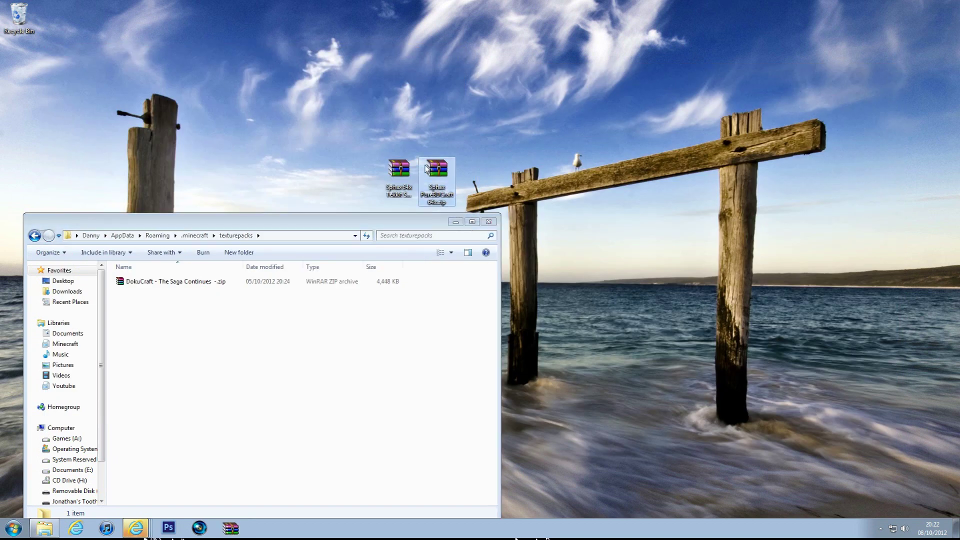
Move Sphax PureBDcraft 64x.zip into .minecraft\texturepacks and launch Minecraft with A:\Minecraft\Game\Run.bat.
{"action": "left_click_drag", "start_coordinate": [437, 173], "coordinate": [265, 368]}
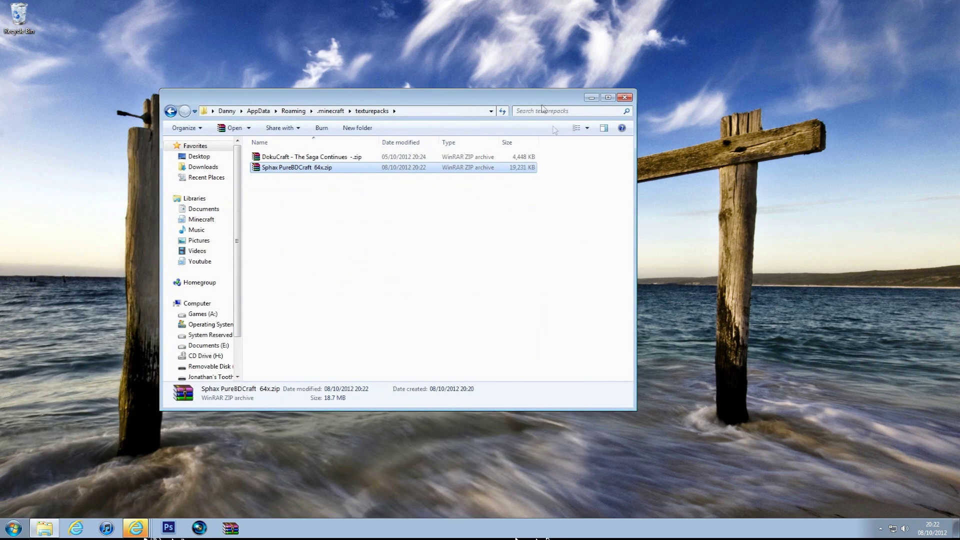
{"action": "left_click", "coordinate": [343, 331]}
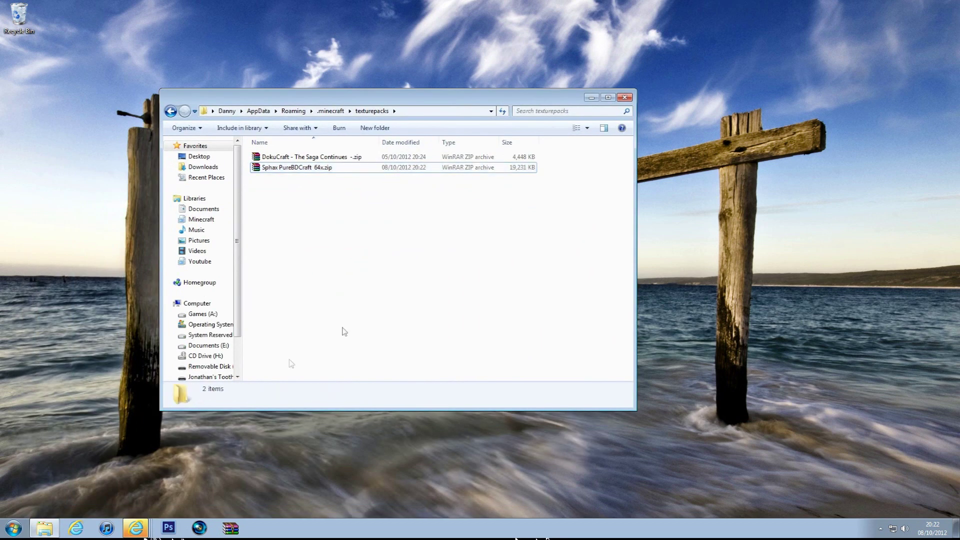
{"action": "key", "text": "super"}
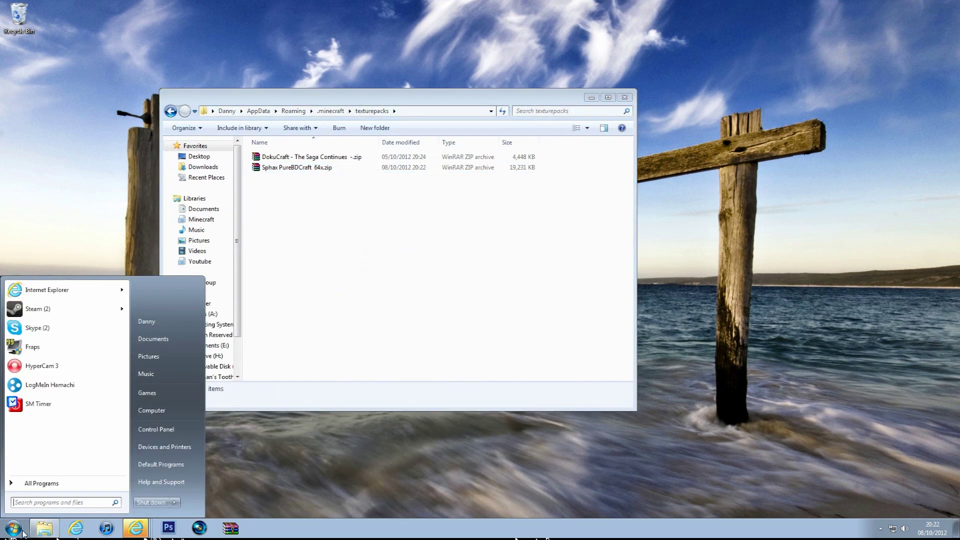
{"action": "middle_click", "coordinate": [56, 531]}
{"action": "double_click", "coordinate": [300, 169]}
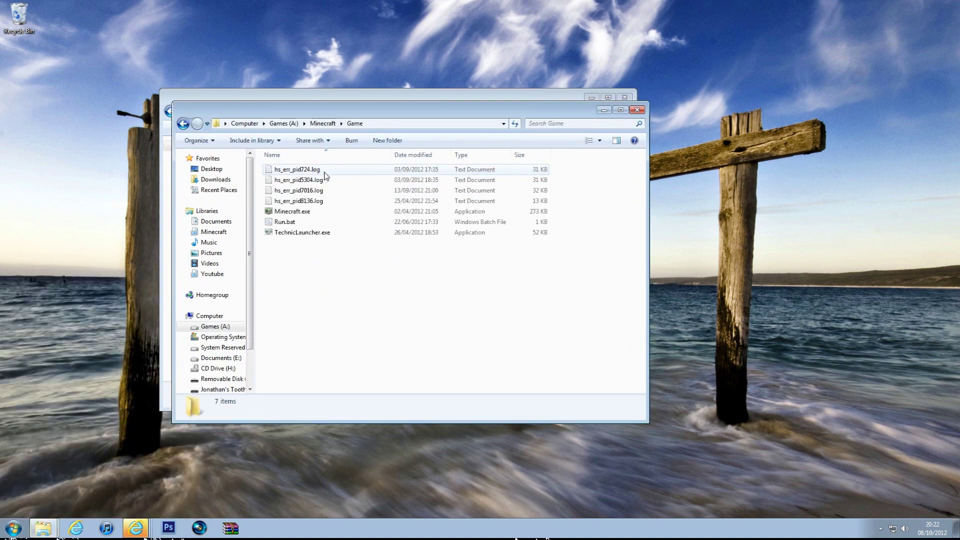
{"action": "double_click", "coordinate": [290, 222]}
{"action": "left_click", "coordinate": [637, 109]}
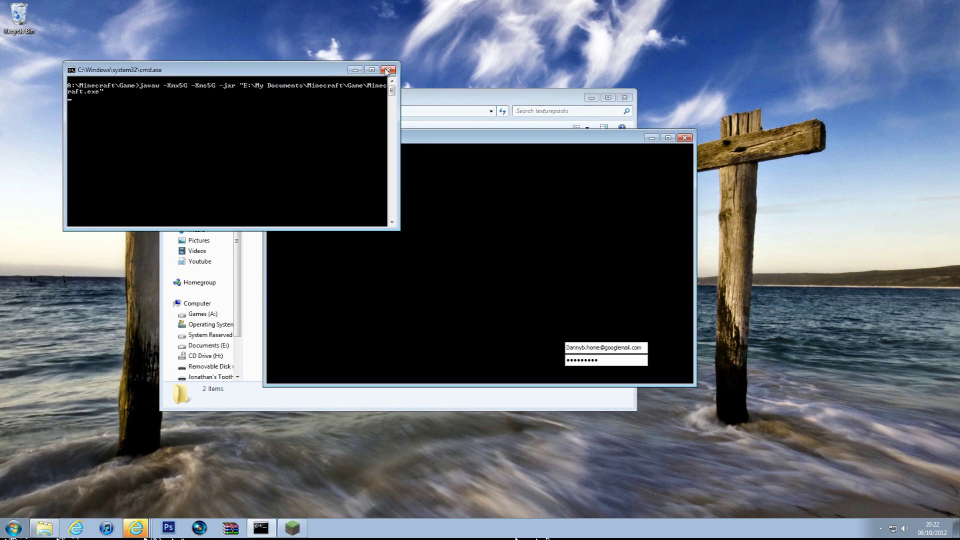
Log in, select Sphax PureBDcraft 64x.zip as the texture pack, and maximize the game window.
{"action": "left_click", "coordinate": [669, 359]}
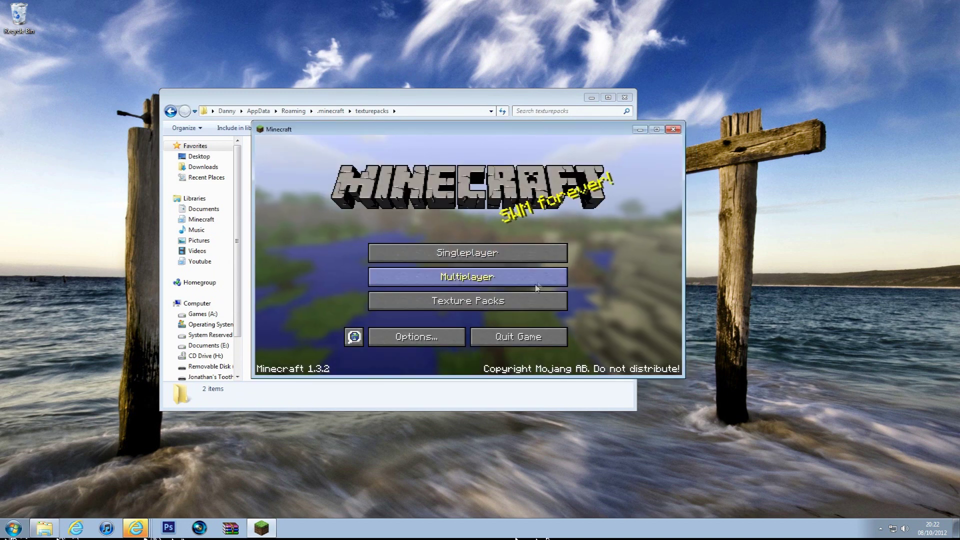
{"action": "left_click", "coordinate": [512, 301]}
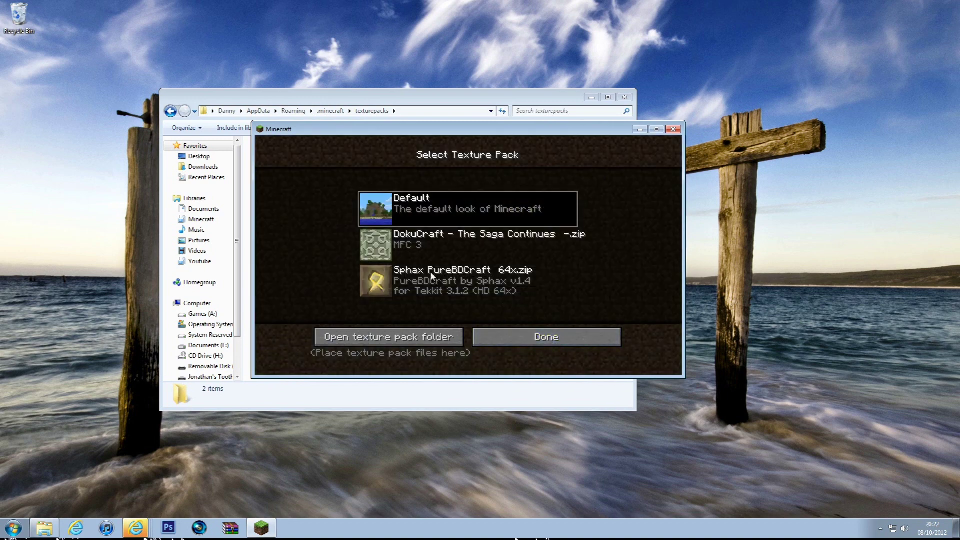
{"action": "left_click", "coordinate": [388, 293]}
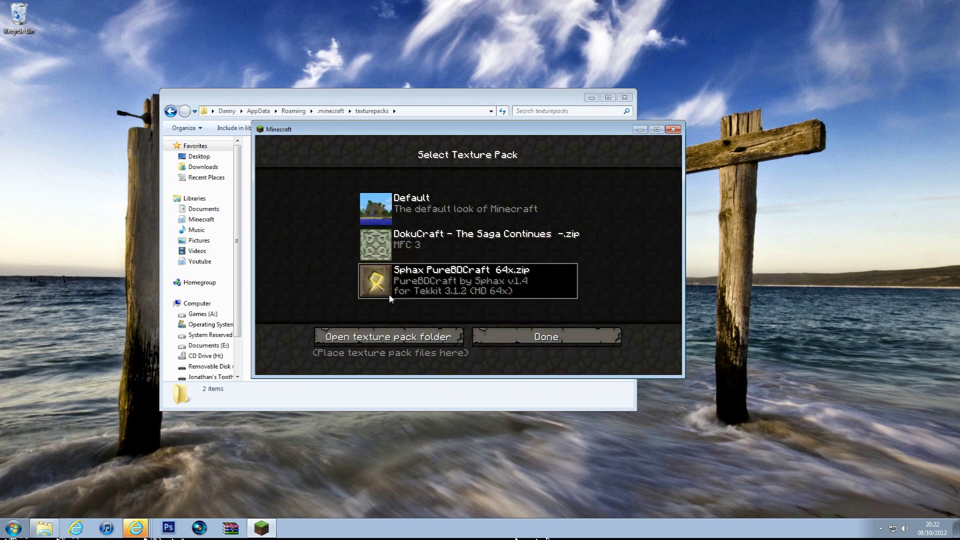
{"action": "left_click", "coordinate": [514, 348]}
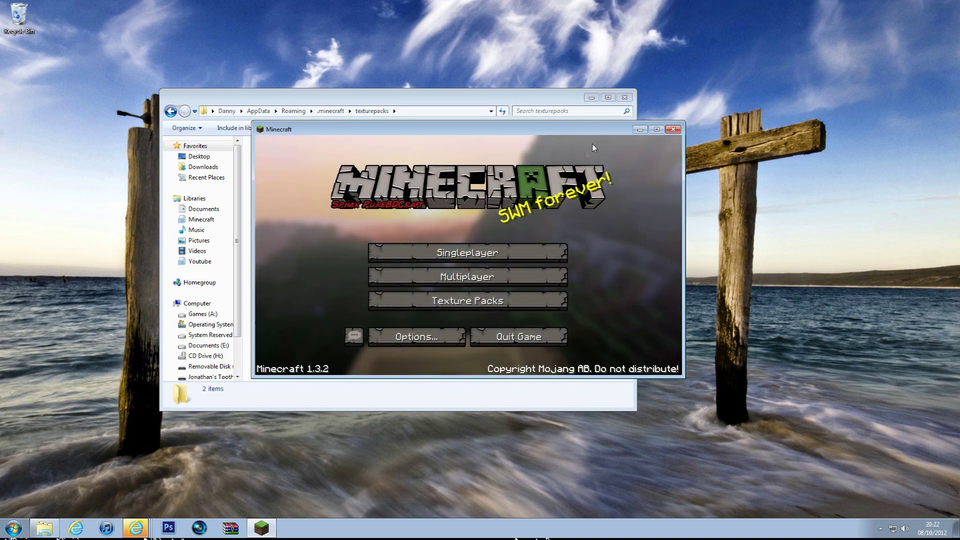
{"action": "left_click", "coordinate": [657, 129]}
Create a new singleplayer world and look at the Sphax-textured grass under the trees.
{"action": "left_click", "coordinate": [499, 249]}
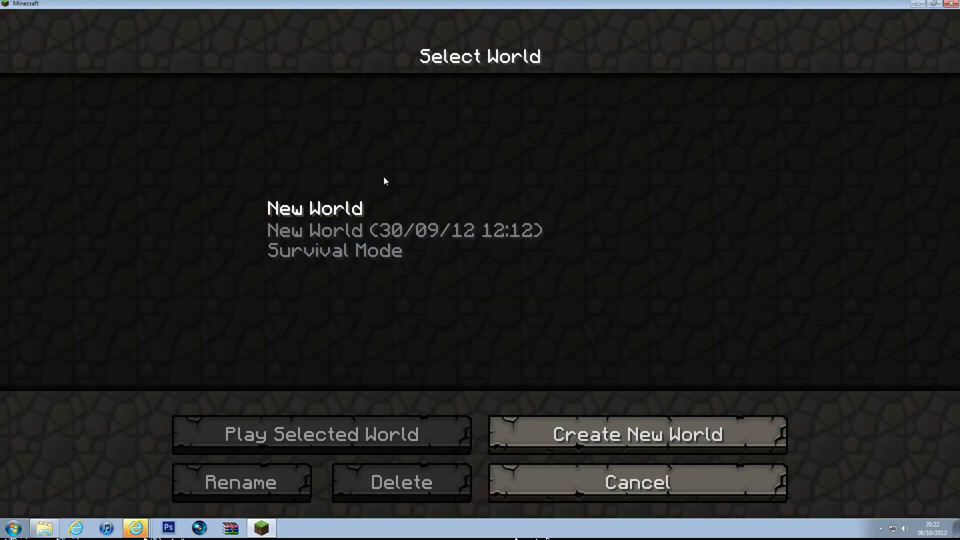
{"action": "left_click", "coordinate": [569, 445]}
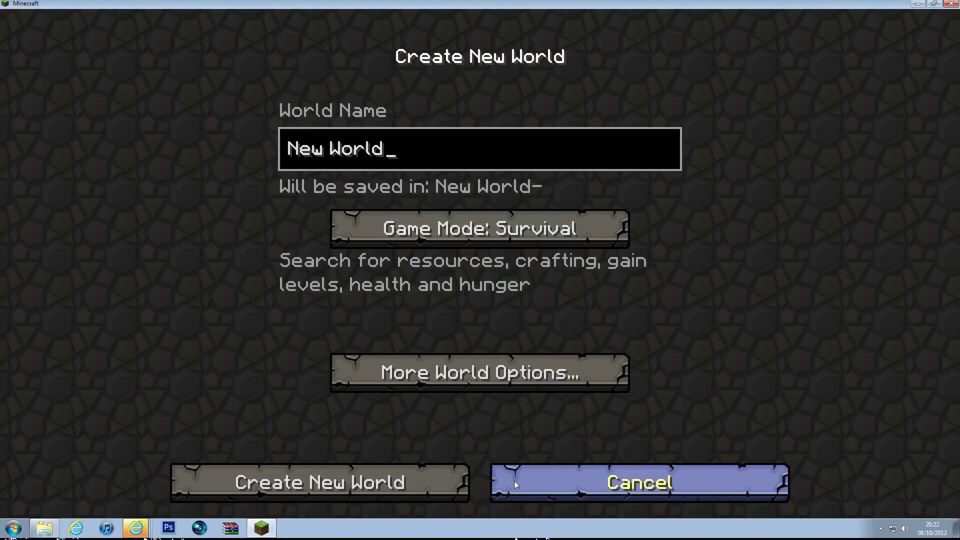
{"action": "left_click", "coordinate": [320, 482]}
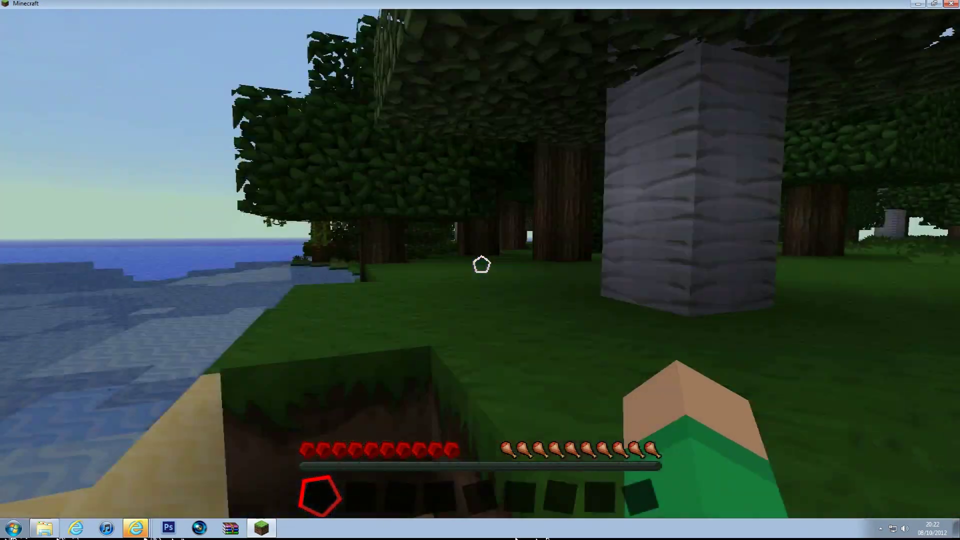
{"action": "left_click", "coordinate": [481, 265]}
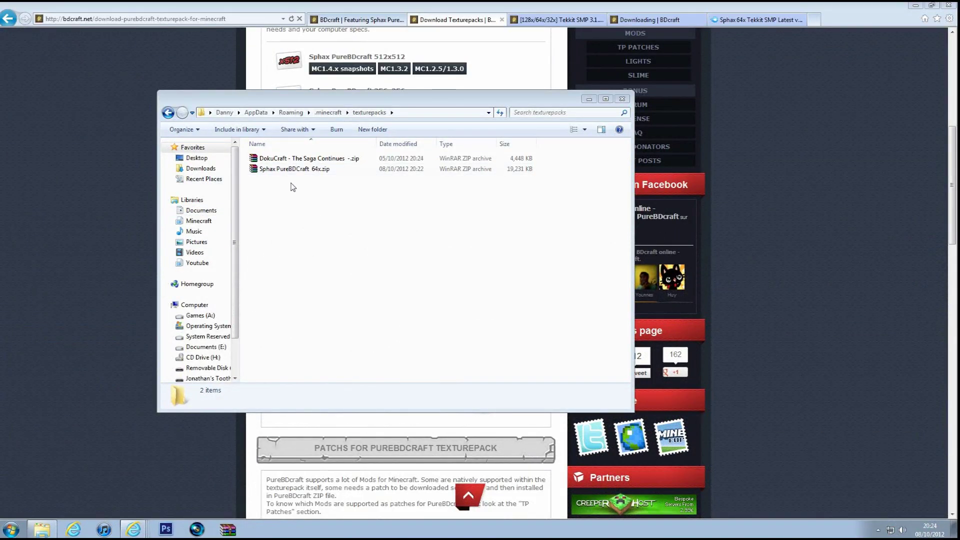
Copy Sphax PureBDcraft 64x.zip from the Minecraft texturepacks folder.
{"action": "left_click_drag", "start_coordinate": [431, 103], "coordinate": [439, 132]}
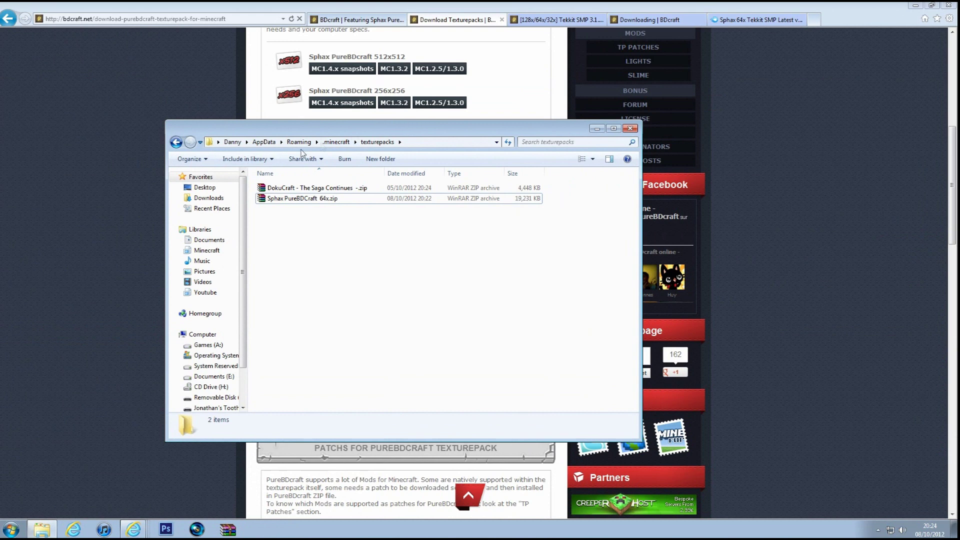
{"action": "left_click", "coordinate": [333, 199]}
{"action": "right_click", "coordinate": [333, 199]}
{"action": "left_click", "coordinate": [375, 360]}
{"action": "left_click", "coordinate": [358, 220]}
Navigate to AppData\Roaming\.technicLauncher\tekkit\texturepacks.
{"action": "left_click", "coordinate": [263, 142]}
{"action": "double_click", "coordinate": [297, 209]}
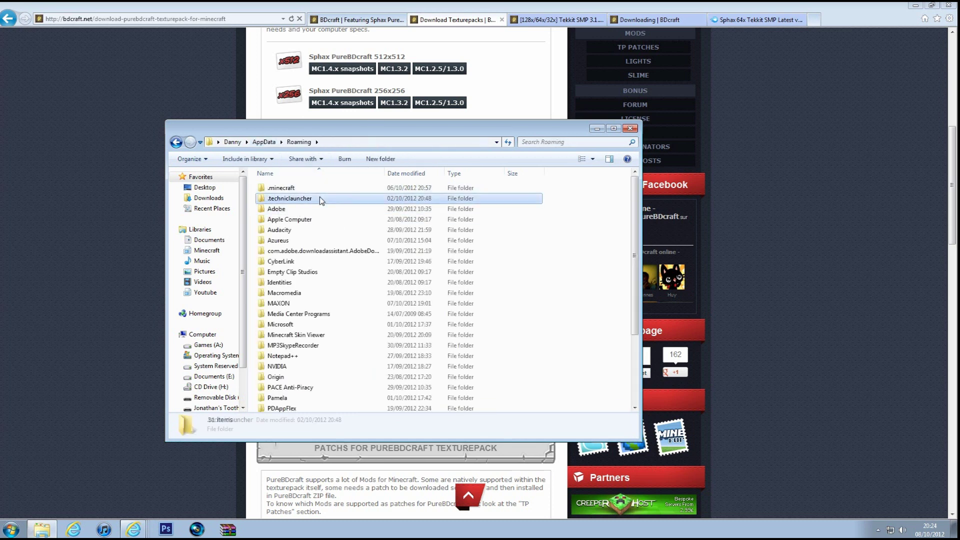
{"action": "double_click", "coordinate": [300, 198]}
{"action": "double_click", "coordinate": [315, 222]}
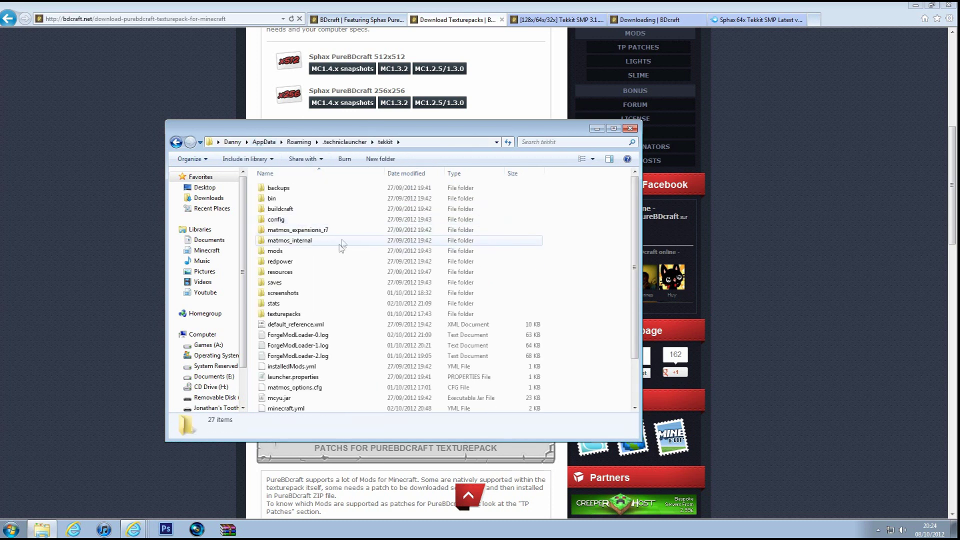
{"action": "double_click", "coordinate": [313, 313]}
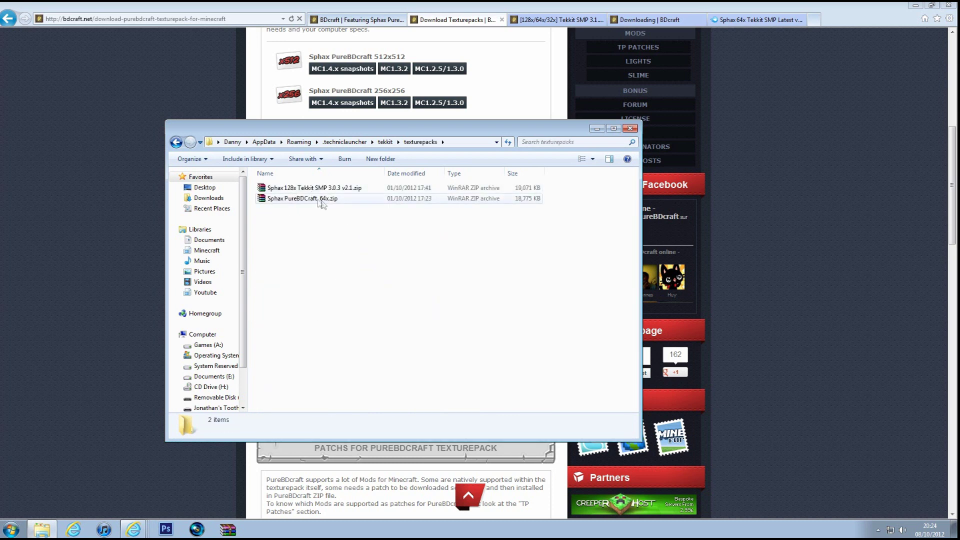
{"action": "left_click", "coordinate": [12, 528]}
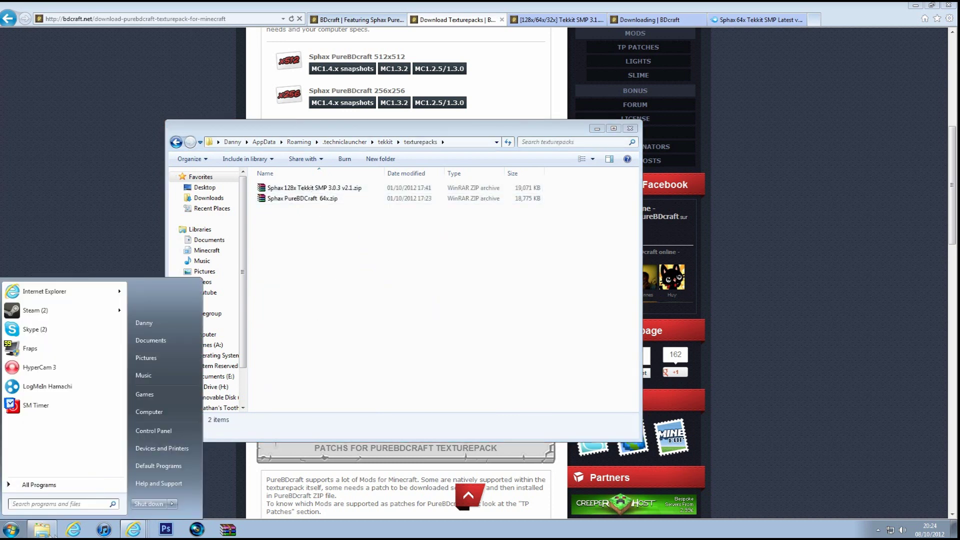
Run TechnicLauncher.exe from Games (A:) > Minecraft > Game and log in to start Tekkit.
{"action": "key", "text": "Escape"}
{"action": "double_click", "coordinate": [320, 200]}
{"action": "double_click", "coordinate": [308, 263]}
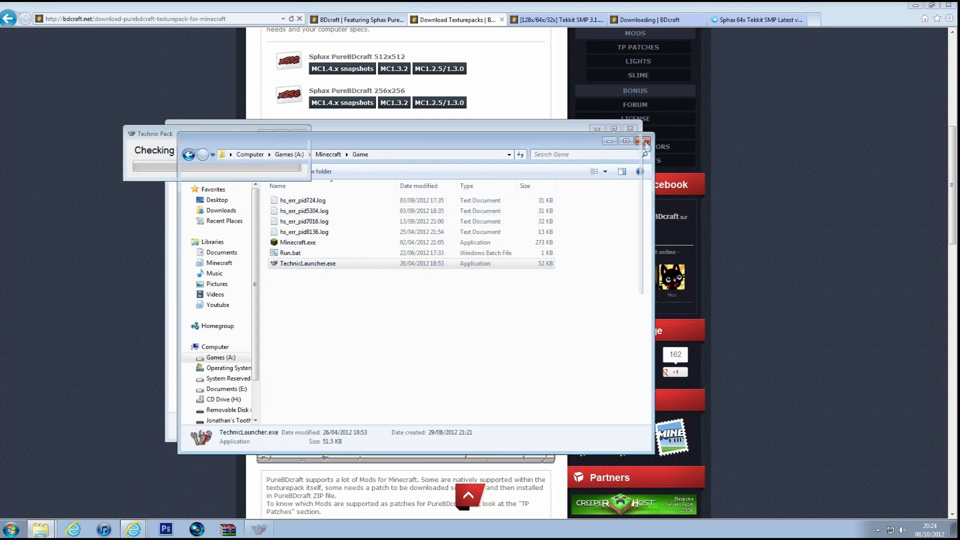
{"action": "left_click", "coordinate": [642, 141]}
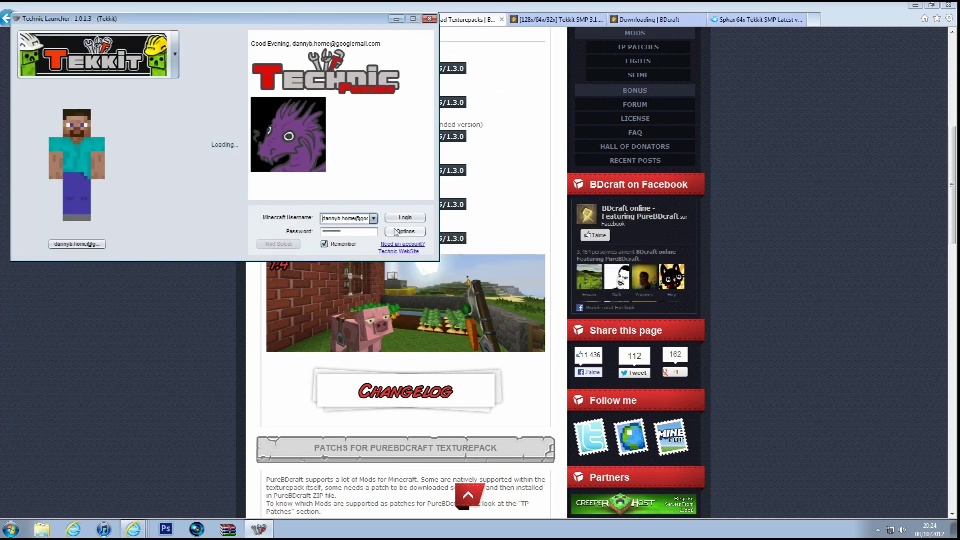
{"action": "left_click", "coordinate": [408, 218]}
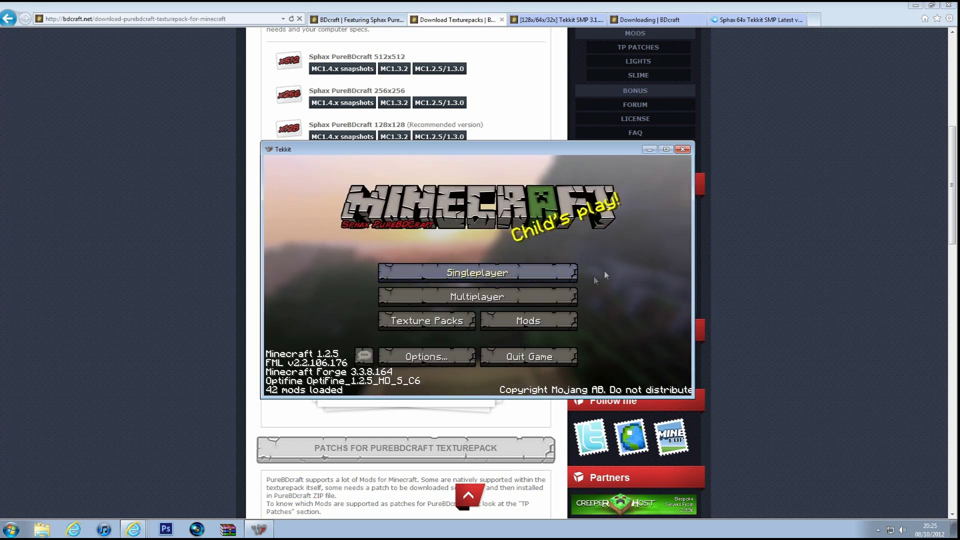
Create a new singleplayer Tekkit world and maximize the game window.
{"action": "left_click", "coordinate": [511, 270]}
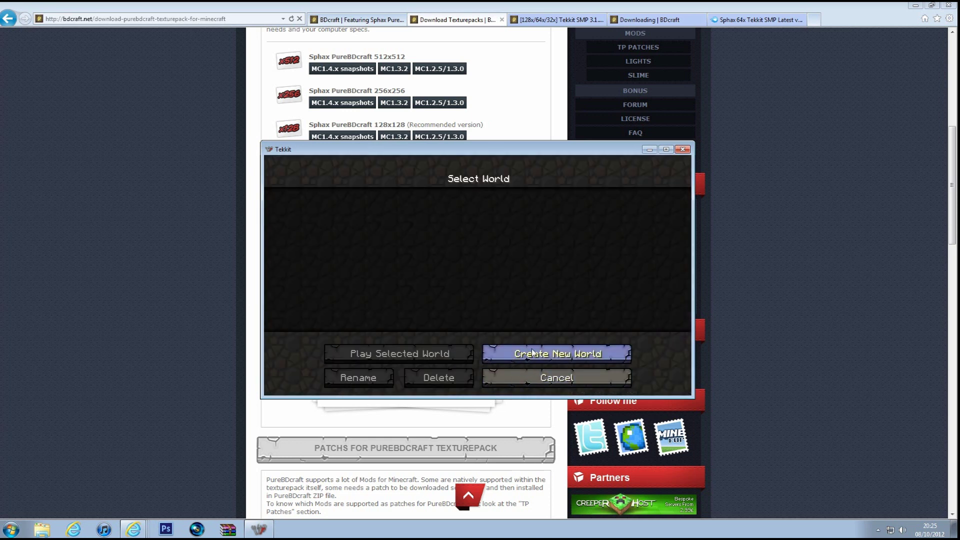
{"action": "left_click", "coordinate": [530, 351]}
{"action": "left_click", "coordinate": [434, 376]}
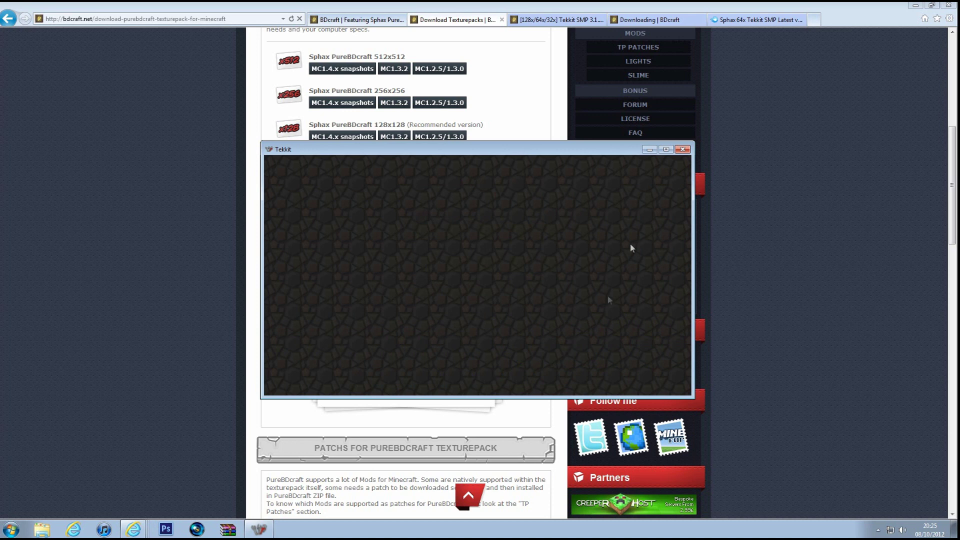
{"action": "left_click", "coordinate": [666, 149]}
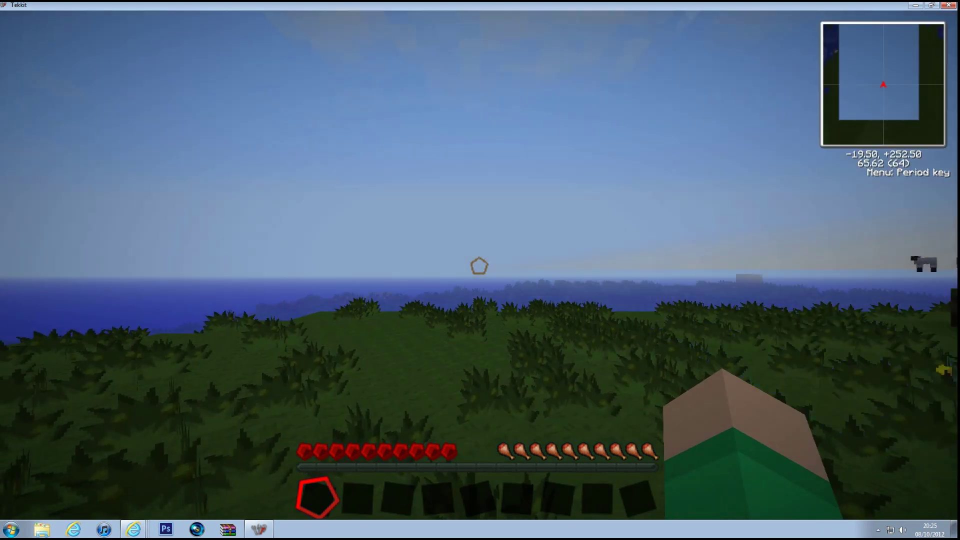
Walk toward the lava pool and open the inventory with the NEI item list.
{"action": "key", "text": "w"}
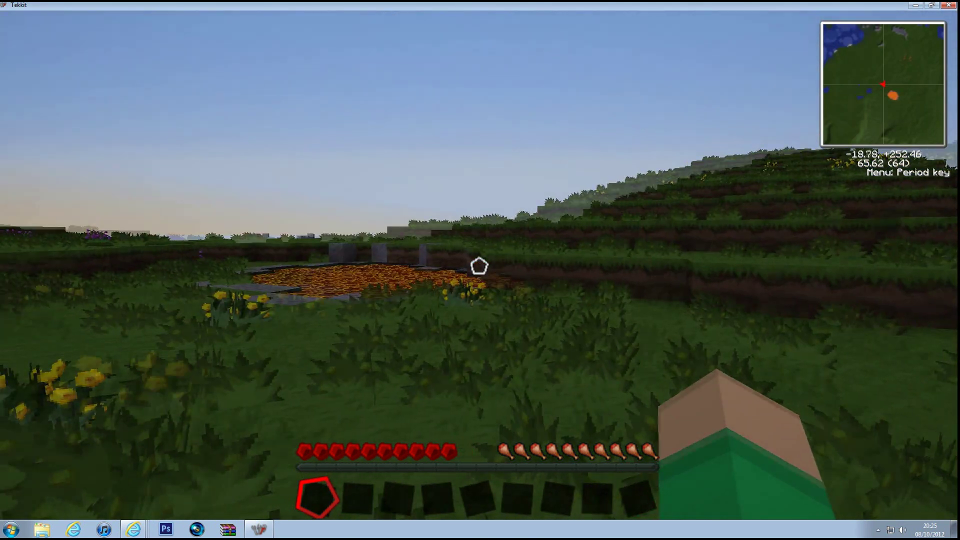
{"action": "key", "text": "w"}
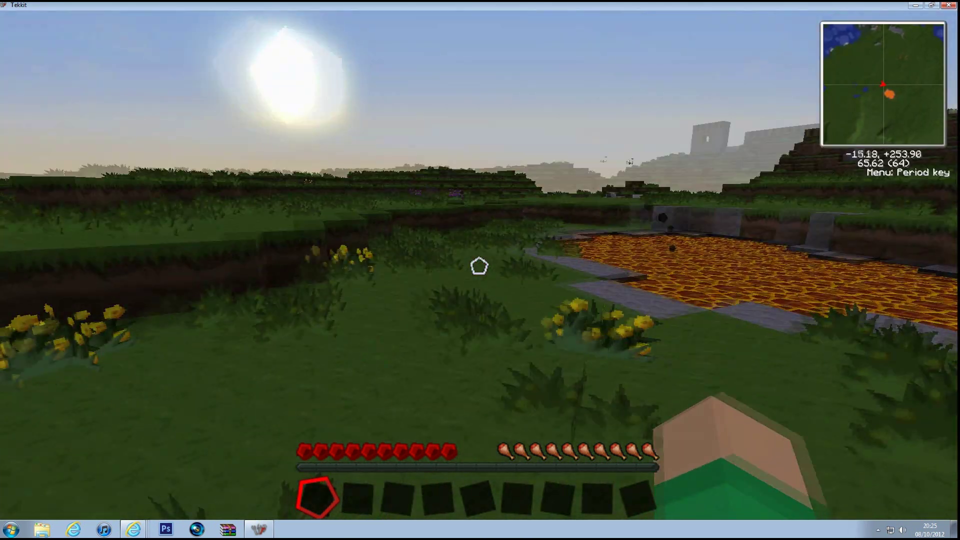
{"action": "key", "text": "e"}
Page through the 44-page NEI item list to page 7, showing Sphax item textures.
{"action": "left_click", "coordinate": [808, 492]}
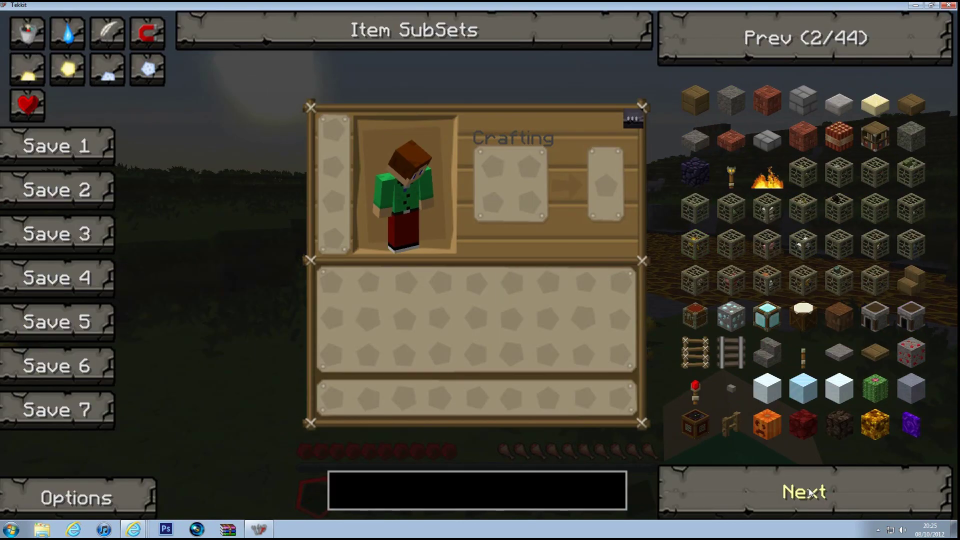
{"action": "scroll", "coordinate": [804, 347], "scroll_direction": "down", "scroll_amount": 6}
{"action": "scroll", "coordinate": [807, 348], "scroll_direction": "down", "scroll_amount": 11}
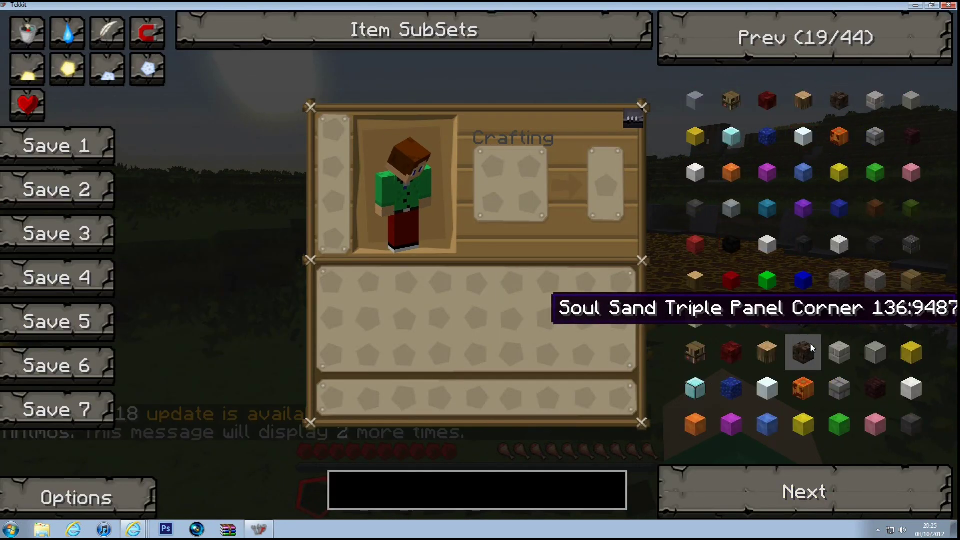
{"action": "scroll", "coordinate": [811, 349], "scroll_direction": "down", "scroll_amount": 1}
{"action": "scroll", "coordinate": [811, 347], "scroll_direction": "down", "scroll_amount": 8}
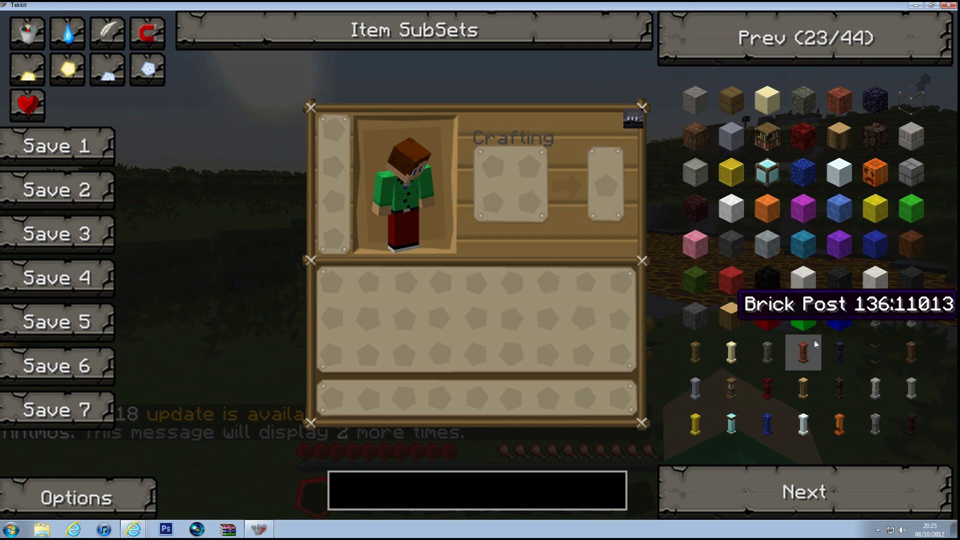
{"action": "scroll", "coordinate": [812, 339], "scroll_direction": "down", "scroll_amount": 7}
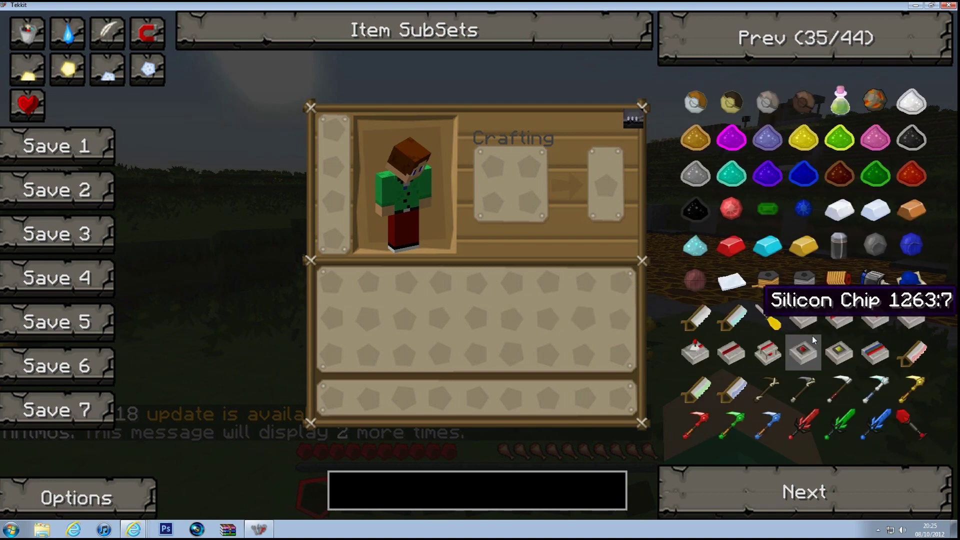
{"action": "scroll", "coordinate": [805, 340], "scroll_direction": "up", "scroll_amount": 14}
{"action": "scroll", "coordinate": [805, 340], "scroll_direction": "up", "scroll_amount": 15}
{"action": "scroll", "coordinate": [803, 334], "scroll_direction": "down", "scroll_amount": 1}
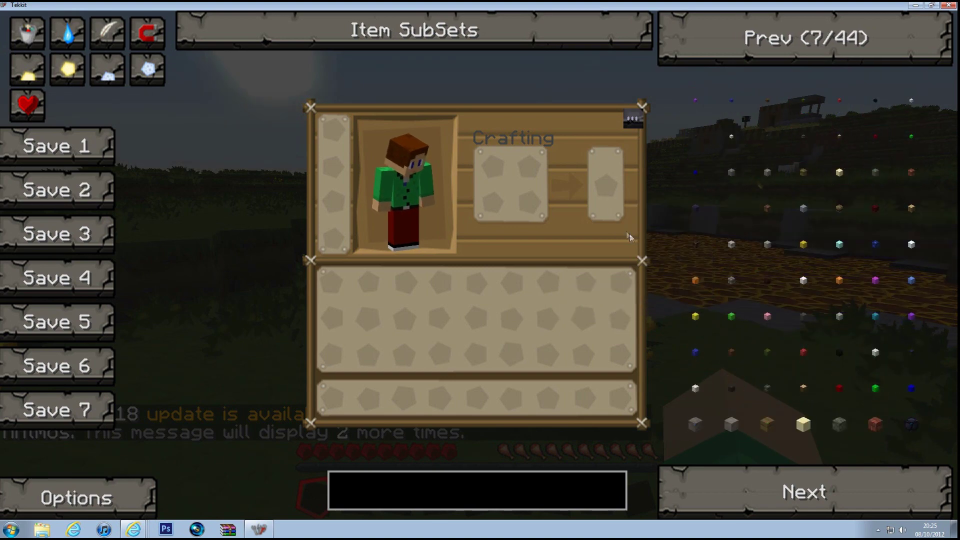